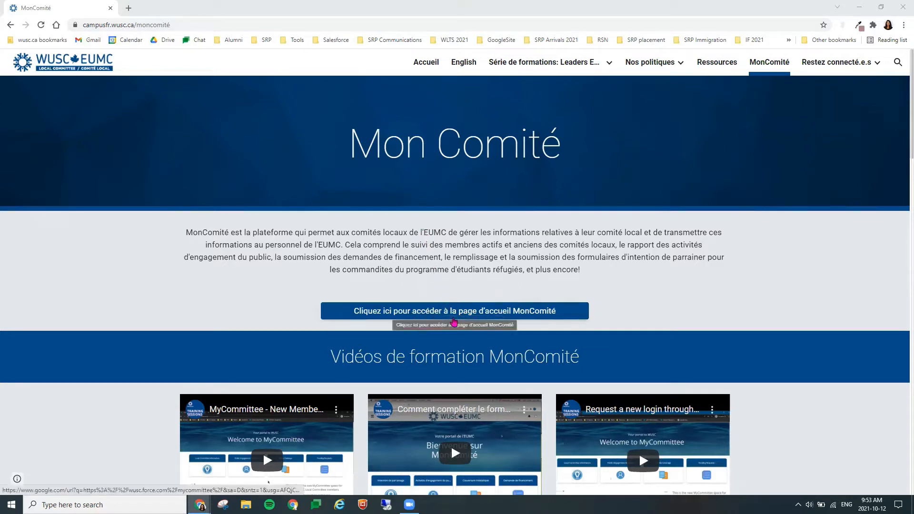
Open the MonComité portal from the committee page and open the unsubmitted 2022-2023 sponsorship intention.
left_click(454, 319)
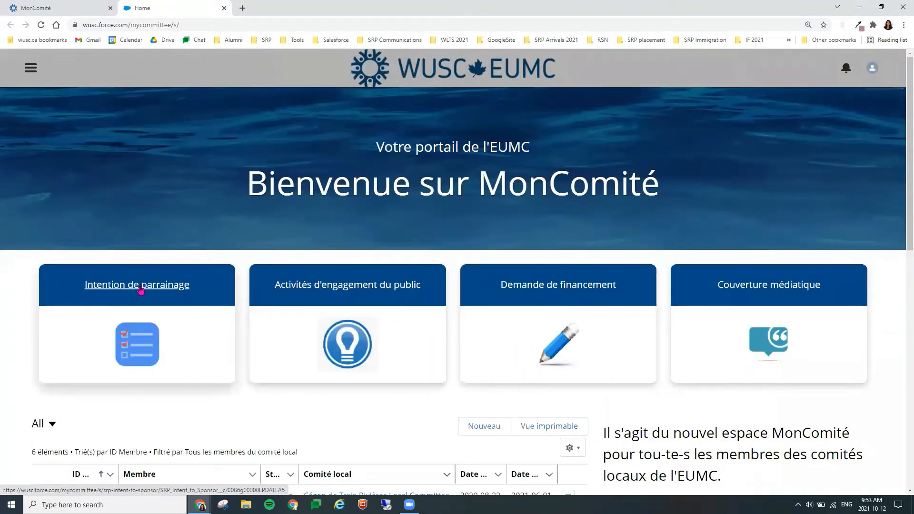
left_click(141, 286)
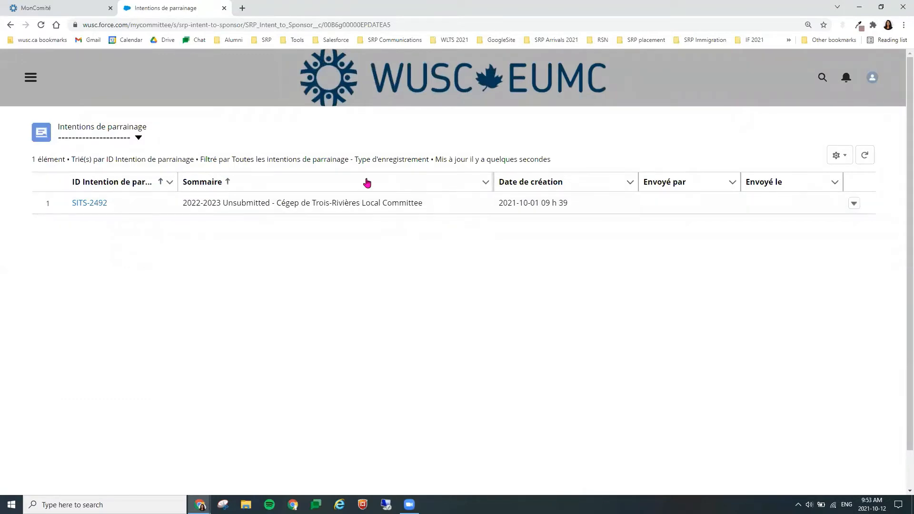
left_click(102, 206)
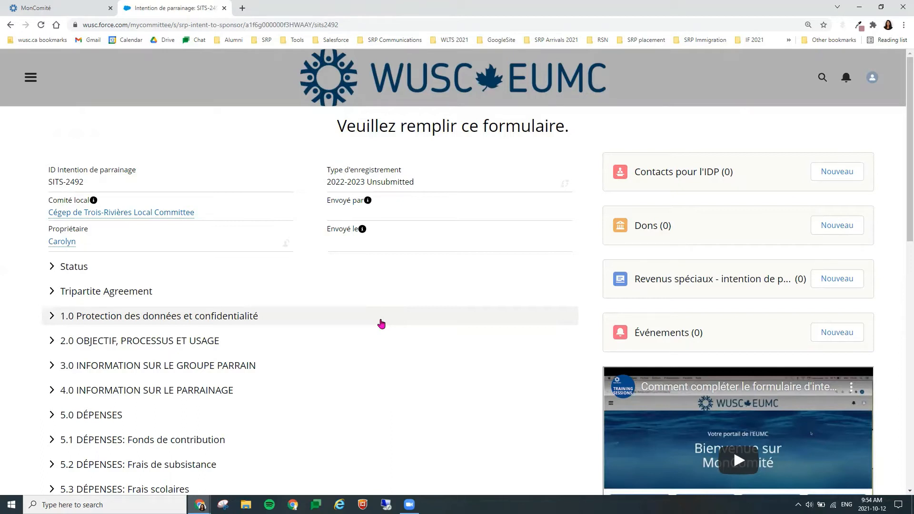
Expand section 5.2 DÉPENSES: Frais de subsistance and open its Détails sur l'alimentation field for editing.
scroll(381, 325, "down", 1)
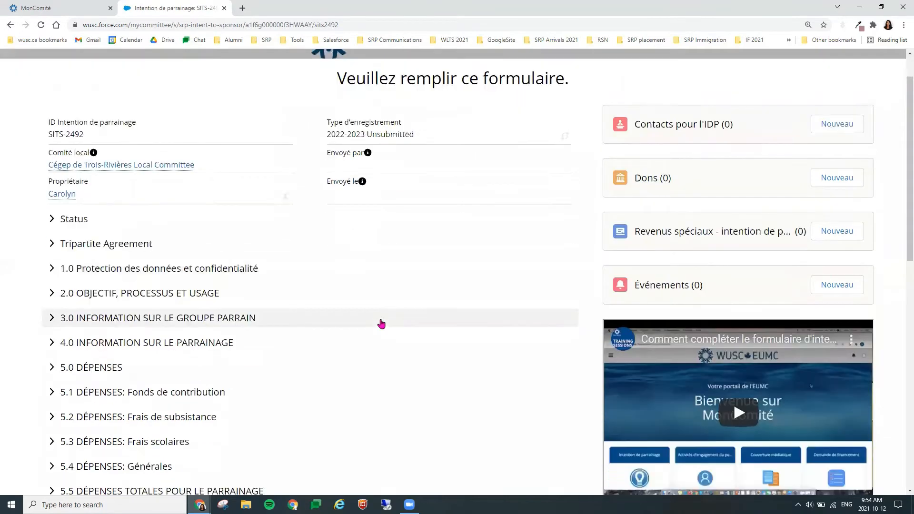
scroll(381, 325, "down", 2)
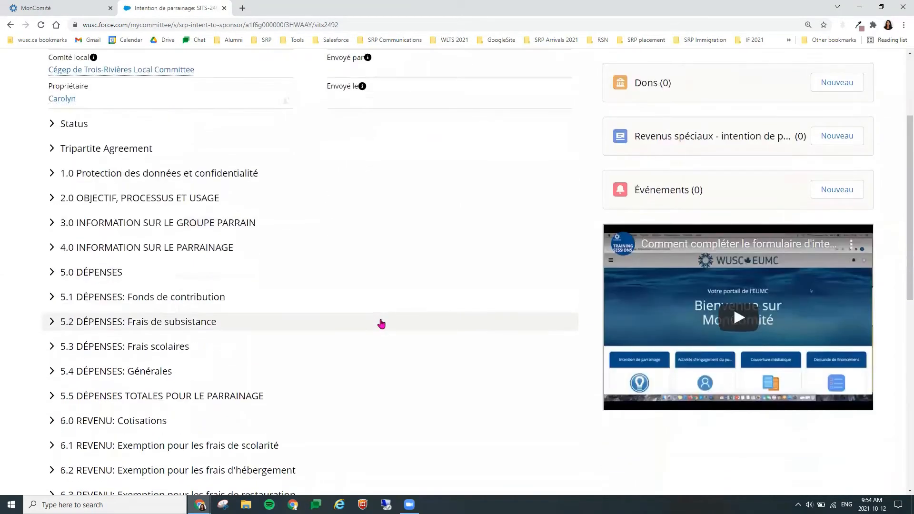
left_click(382, 325)
scroll(382, 324, "down", 4)
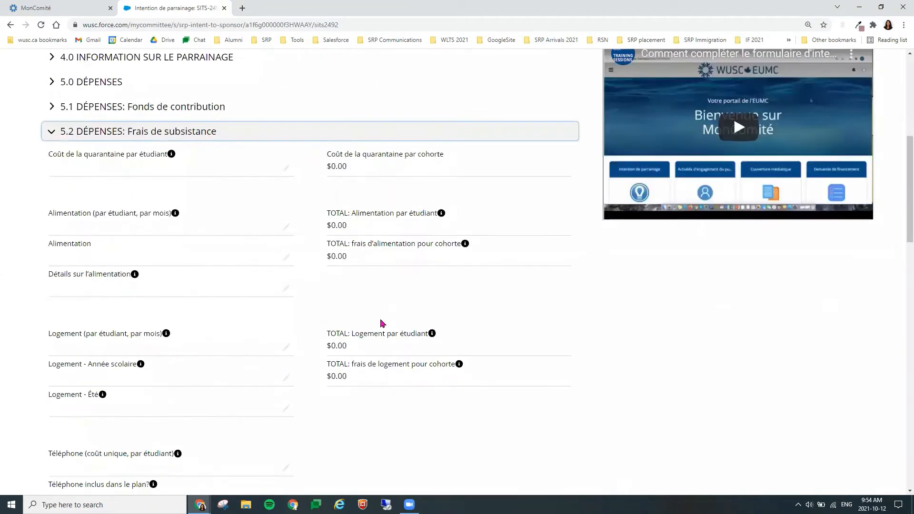
left_click(286, 288)
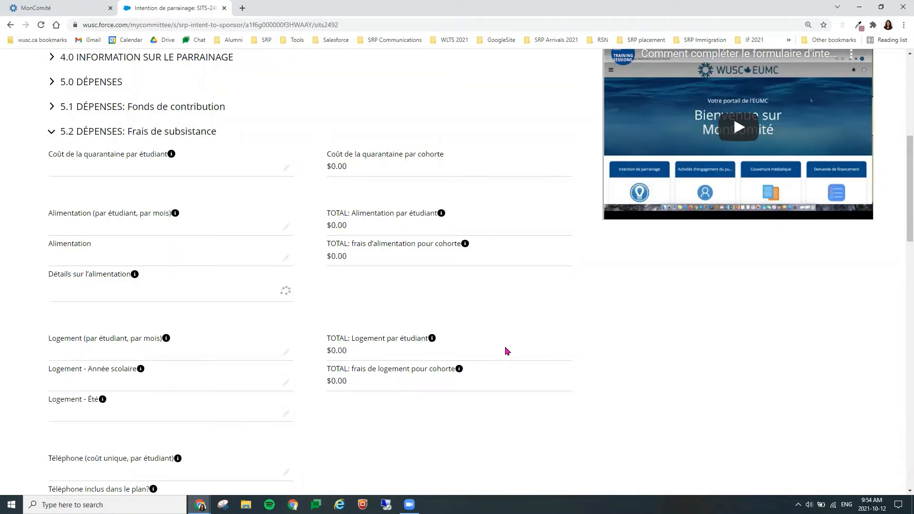
Clear and re-check the "Section 5.2 révisée par le gr. parrain" box at the end of section 5.2.
scroll(506, 351, "down", 5)
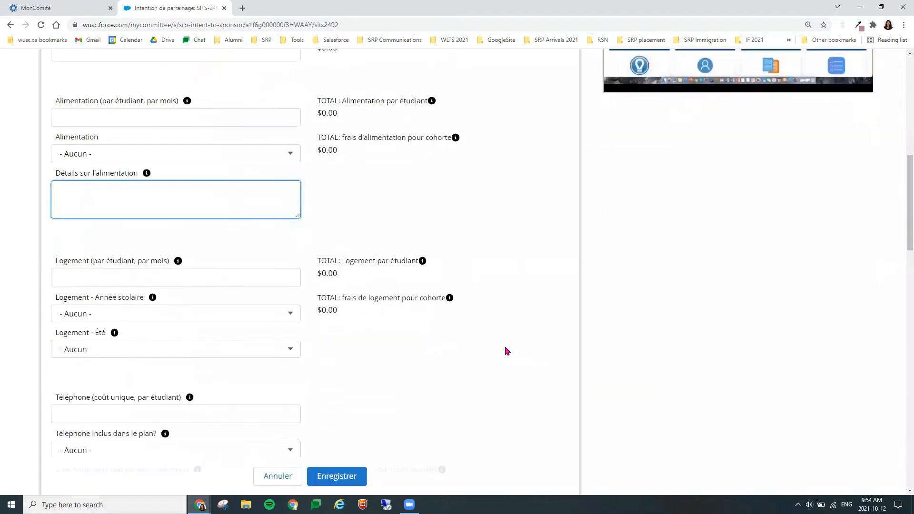
scroll(430, 396, "down", 8)
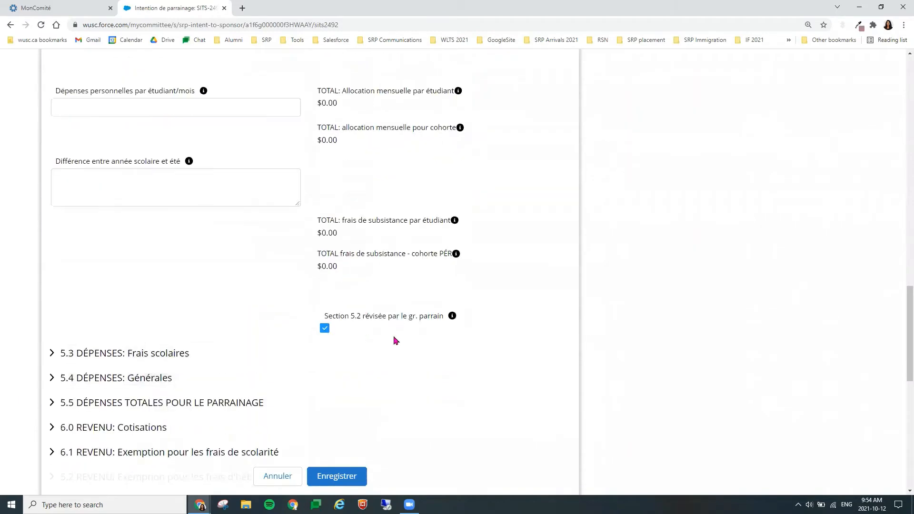
left_click(324, 329)
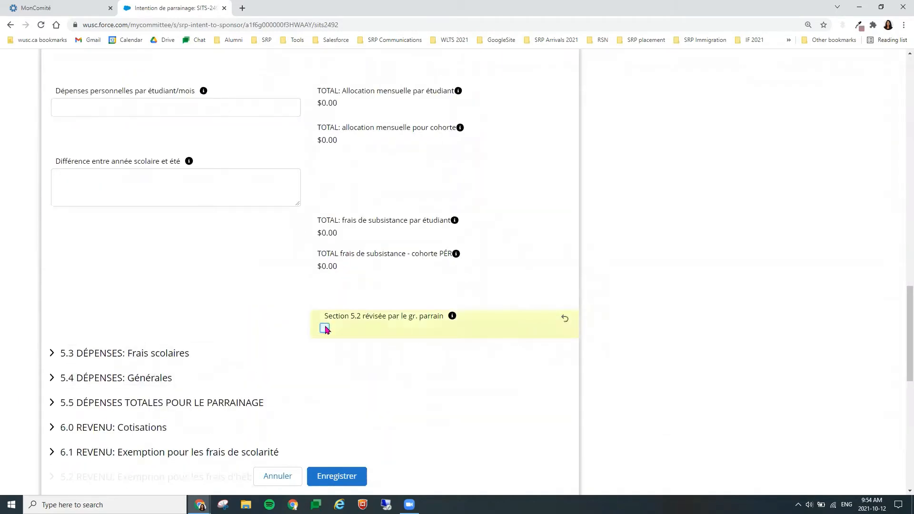
left_click(325, 330)
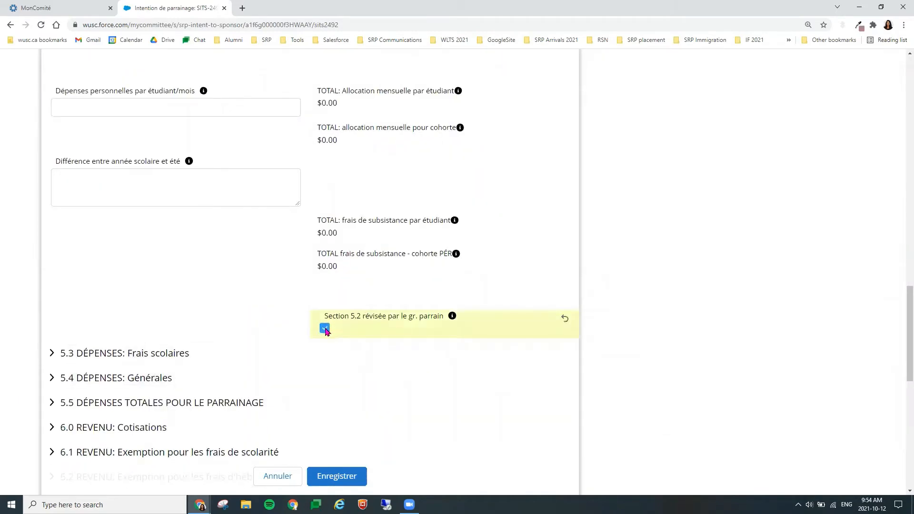
Expand section 5.3 DÉPENSES: Frais scolaires, go to its review box and save the form.
left_click(216, 352)
scroll(471, 390, "down", 8)
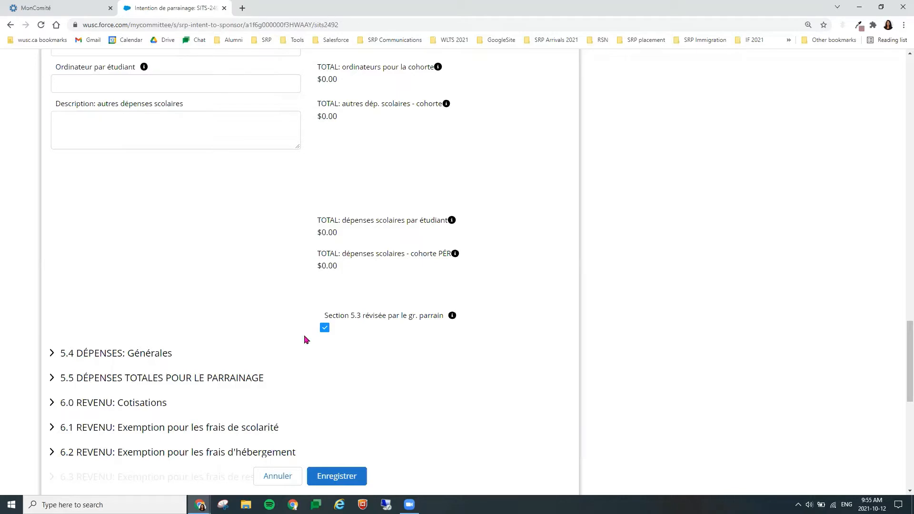
left_click(330, 478)
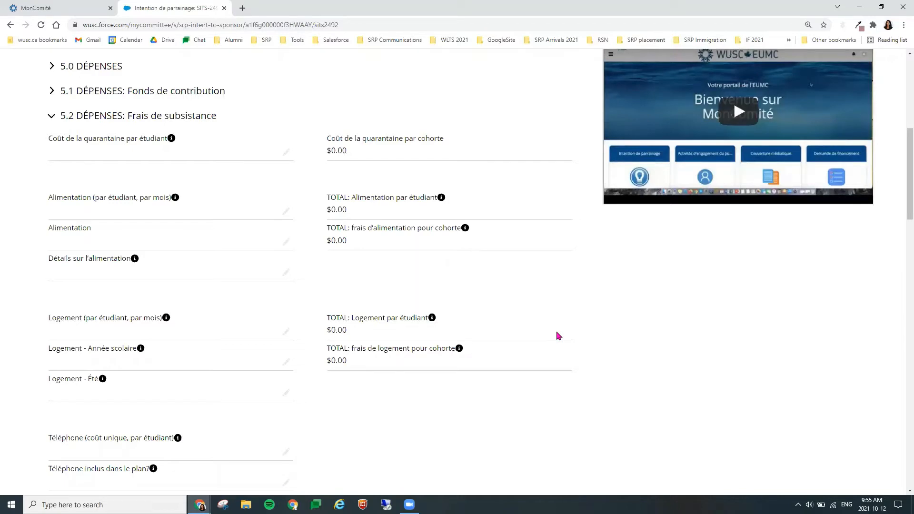
Read the help tips for the Alimentation, Détails sur l'alimentation and Logement fields in section 5.2.
mouse_move(175, 200)
mouse_move(133, 260)
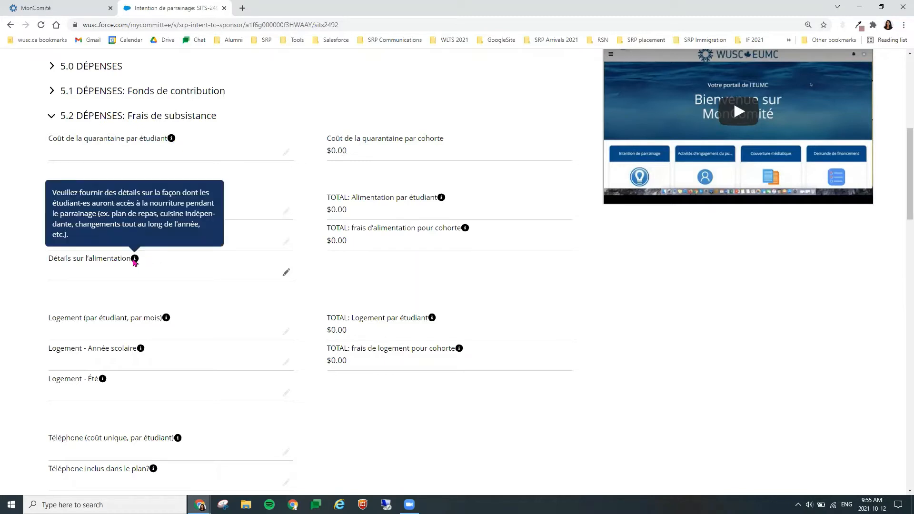
mouse_move(170, 325)
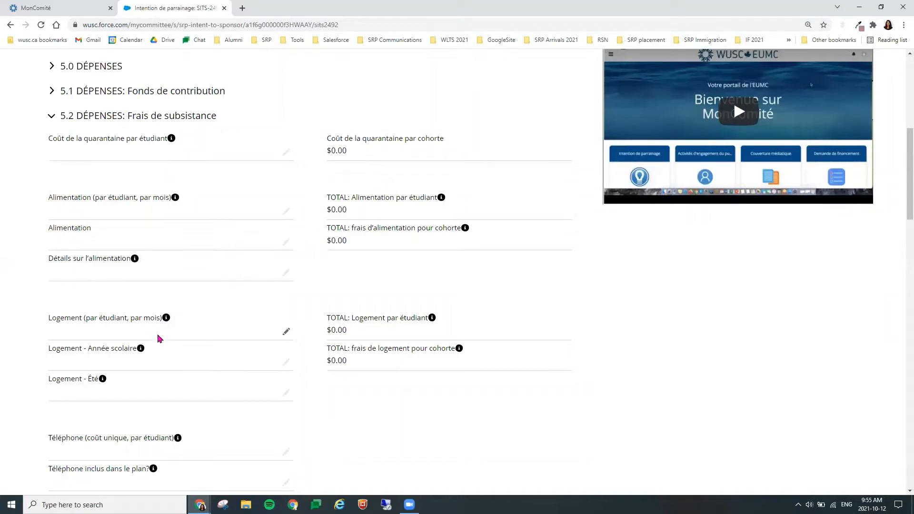
mouse_move(143, 352)
Collapse section 5.2 DÉPENSES: Frais de subsistance.
scroll(607, 378, "up", 3)
scroll(334, 314, "up", 1)
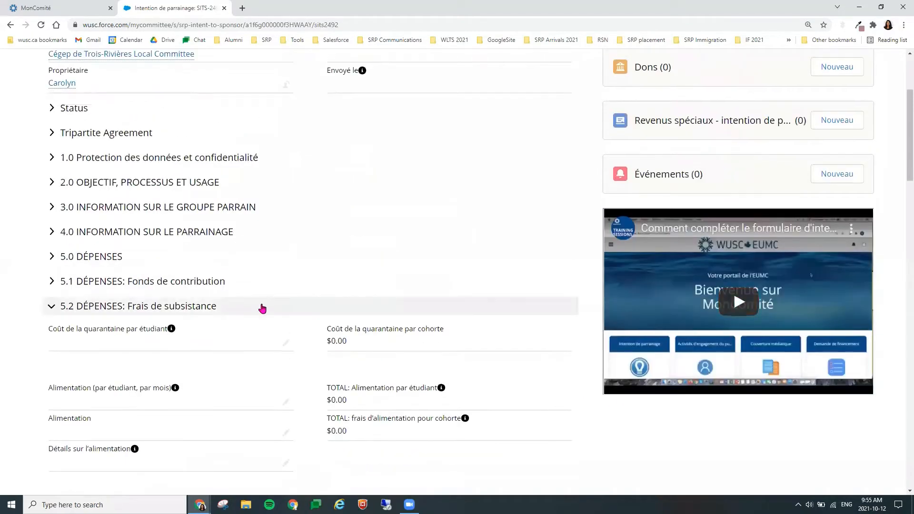
left_click(551, 304)
Open a new entry under Contacts pour l'IDP and review its fields, including the help for Rôle au sein du groupe parrain.
scroll(692, 269, "up", 3)
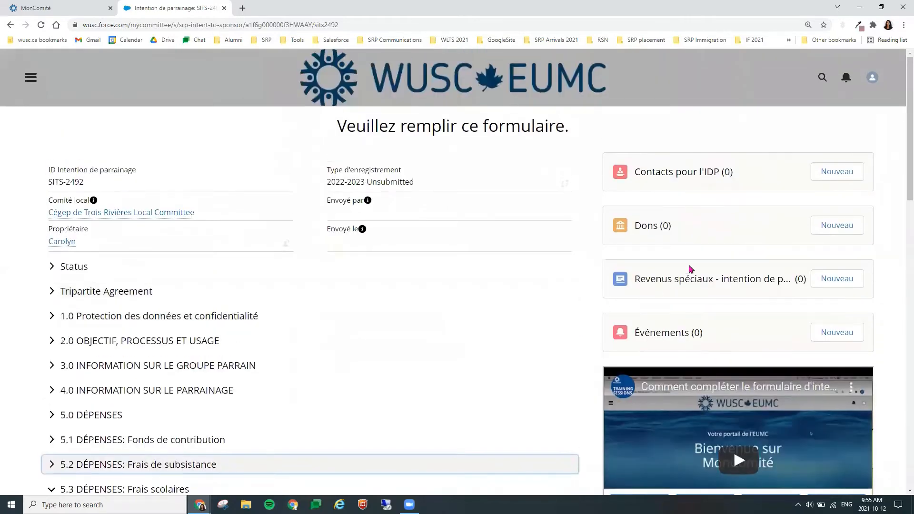
left_click(838, 179)
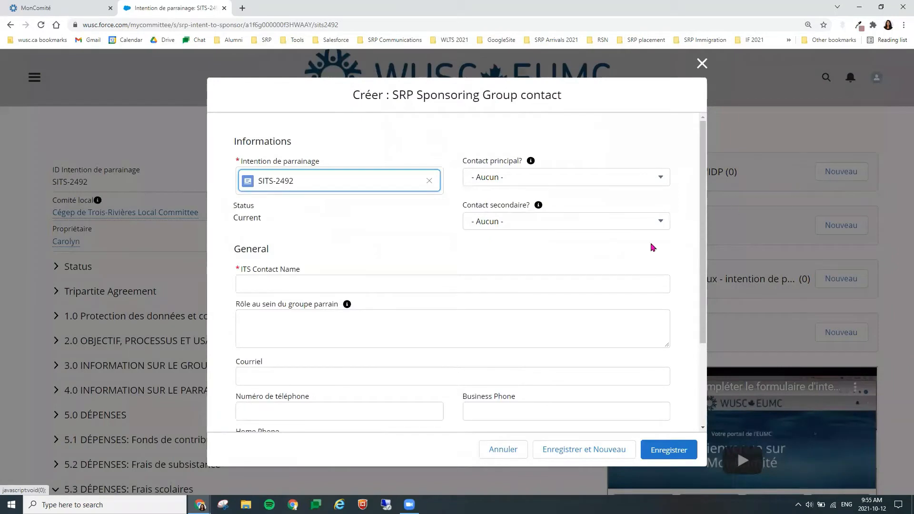
left_click(419, 246)
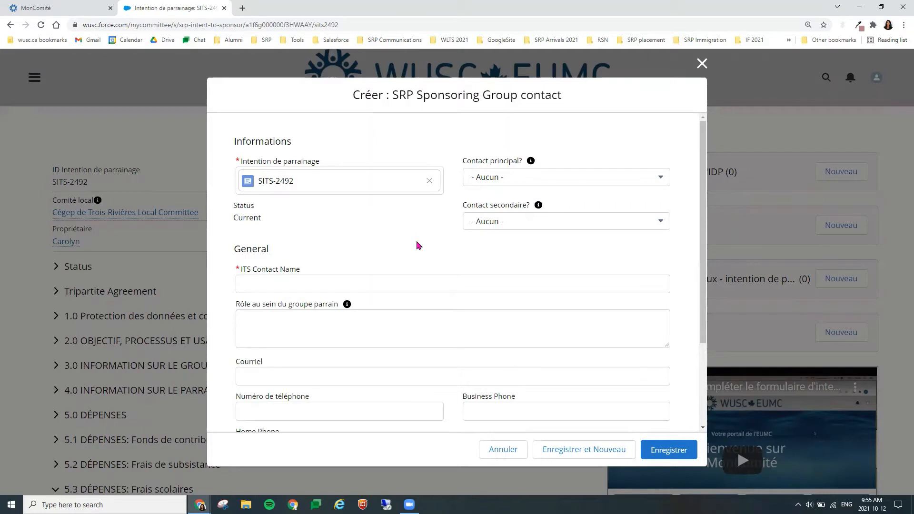
scroll(418, 245, "down", 1)
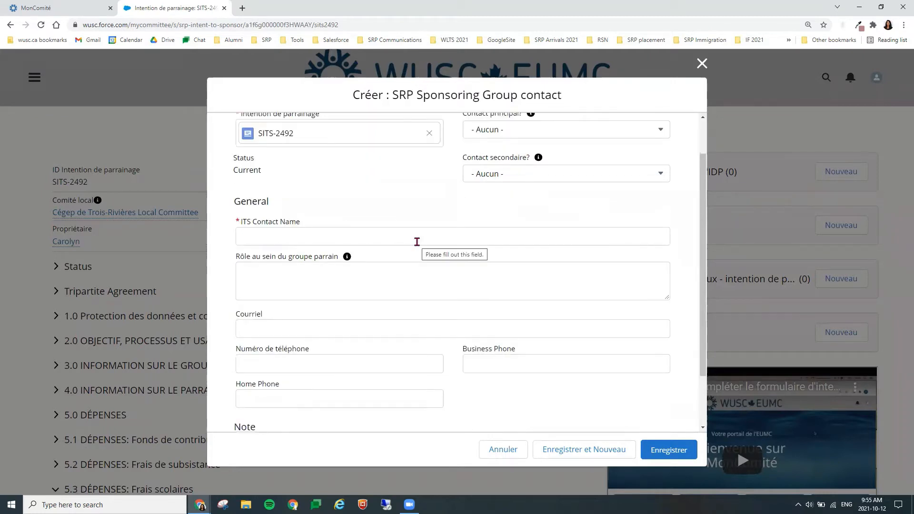
scroll(432, 262, "down", 1)
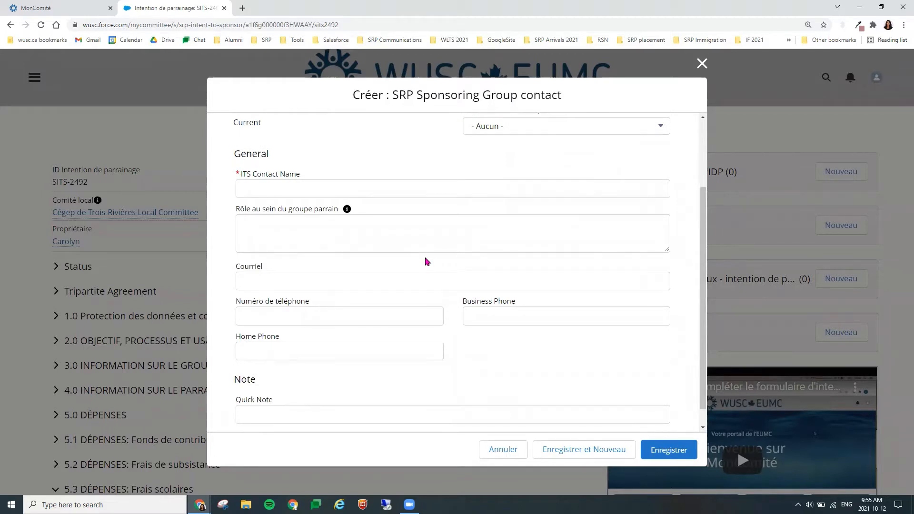
mouse_move(350, 212)
scroll(454, 310, "up", 2)
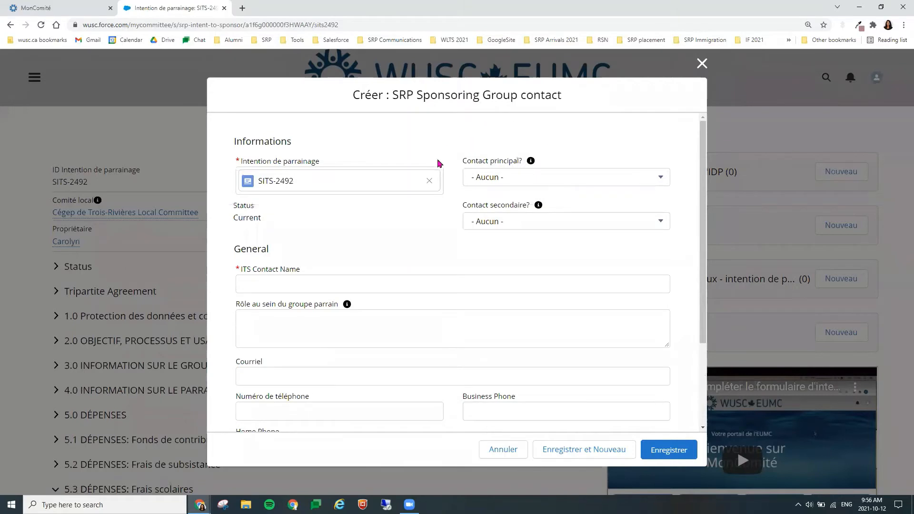
Set Contact principal? to Yes, review the remaining contact fields and close the form without saving.
left_click(553, 179)
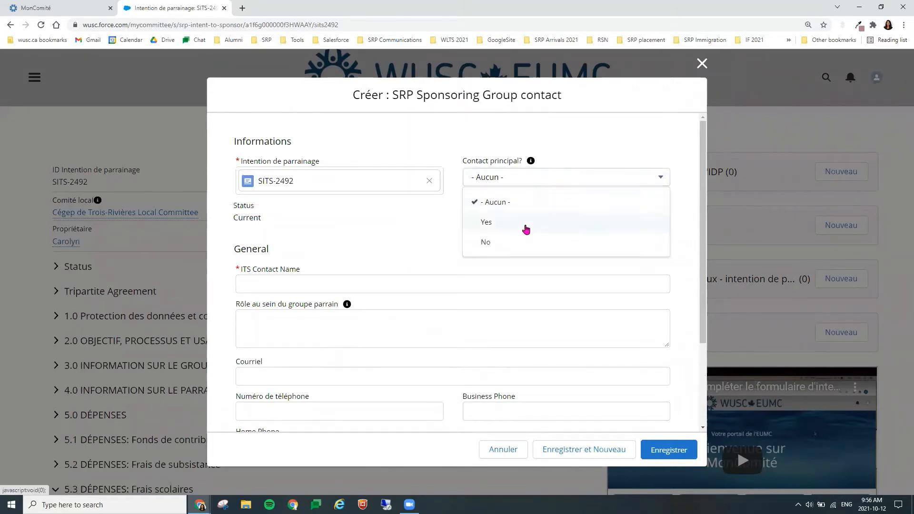
left_click(526, 226)
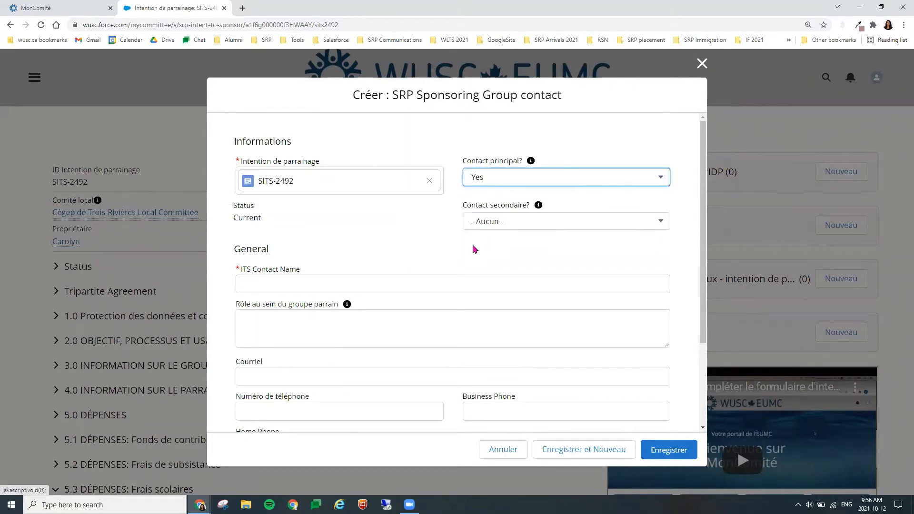
scroll(353, 252, "down", 3)
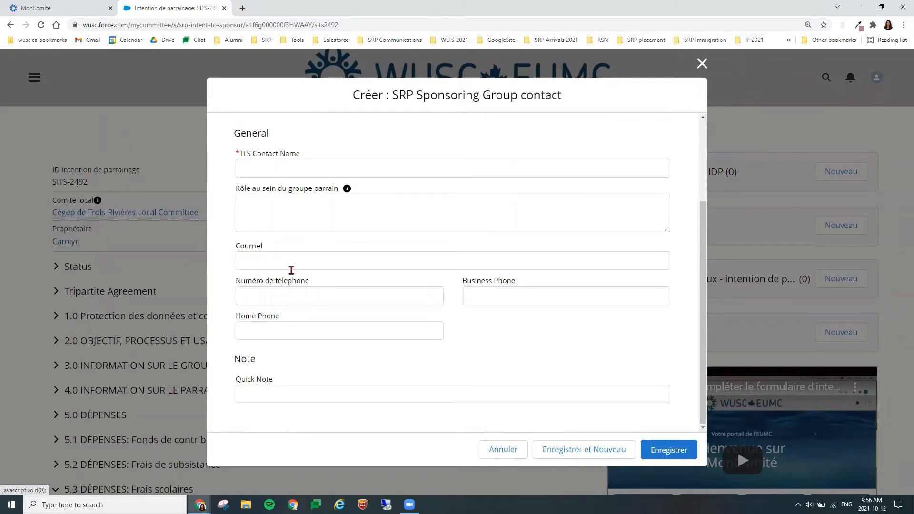
scroll(456, 356, "up", 1)
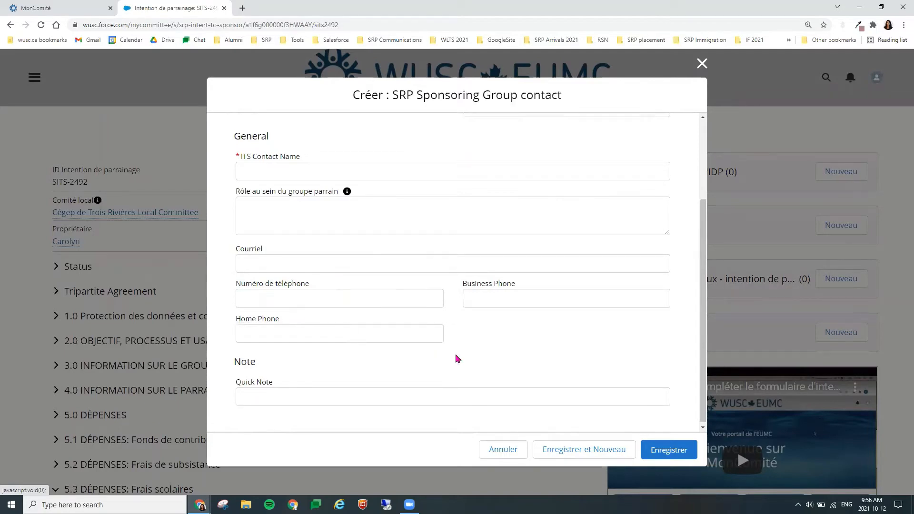
scroll(456, 358, "up", 2)
left_click(702, 64)
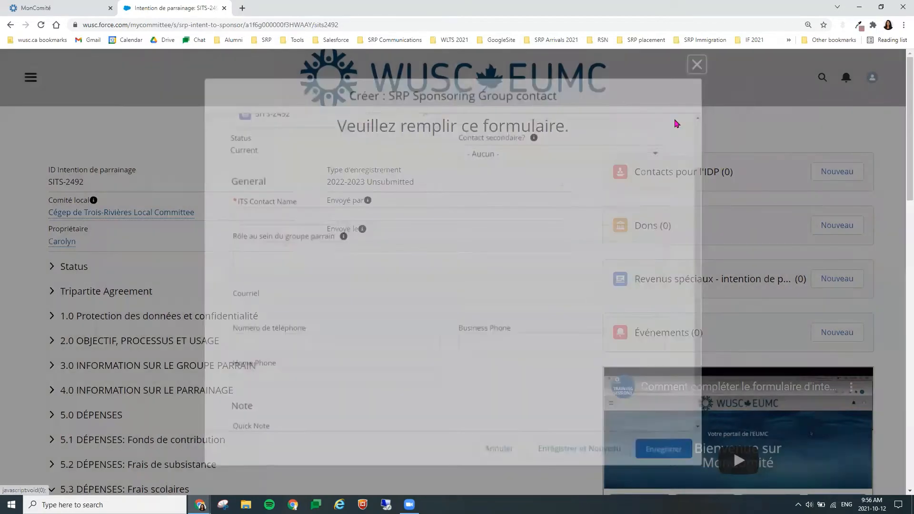
Expand section 3.0 INFORMATION SUR LE GROUPE PARRAIN and read the help for Stratégie: recrutement nouveaux membres.
scroll(372, 299, "down", 2)
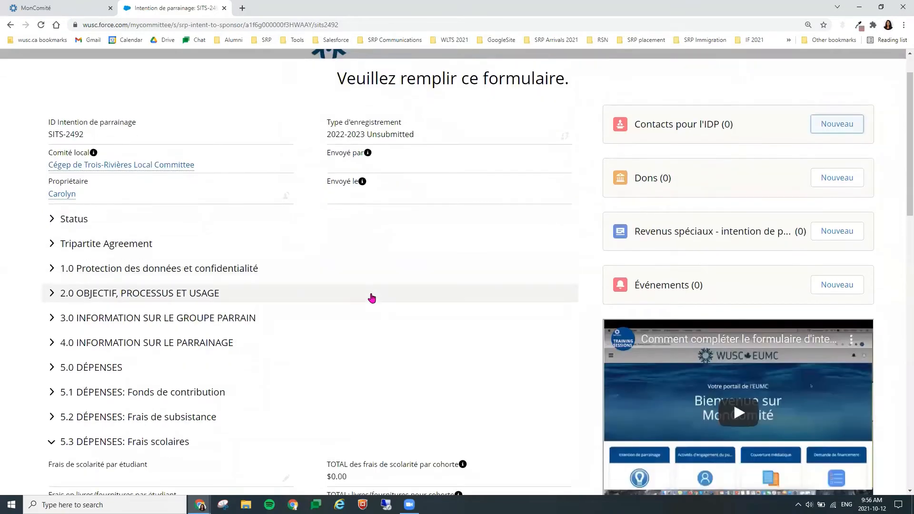
left_click(335, 275)
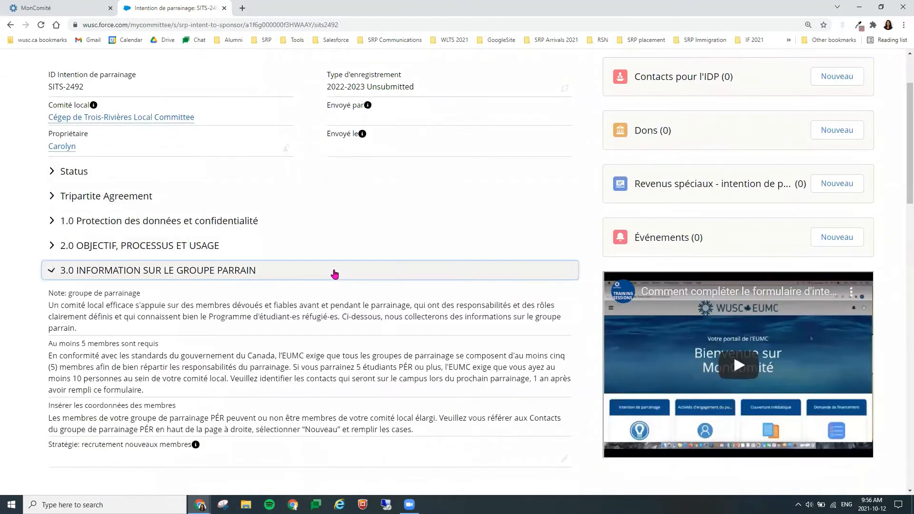
scroll(335, 274, "down", 2)
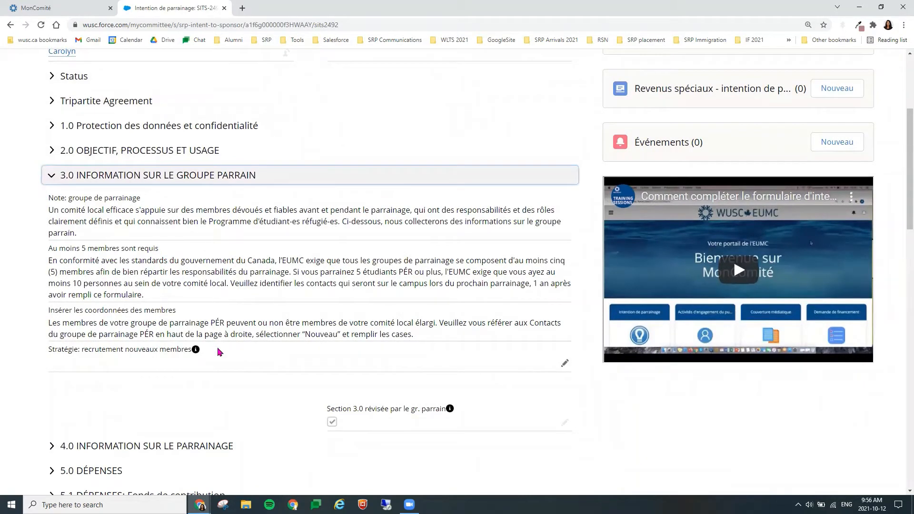
scroll(219, 352, "down", 2)
mouse_move(195, 255)
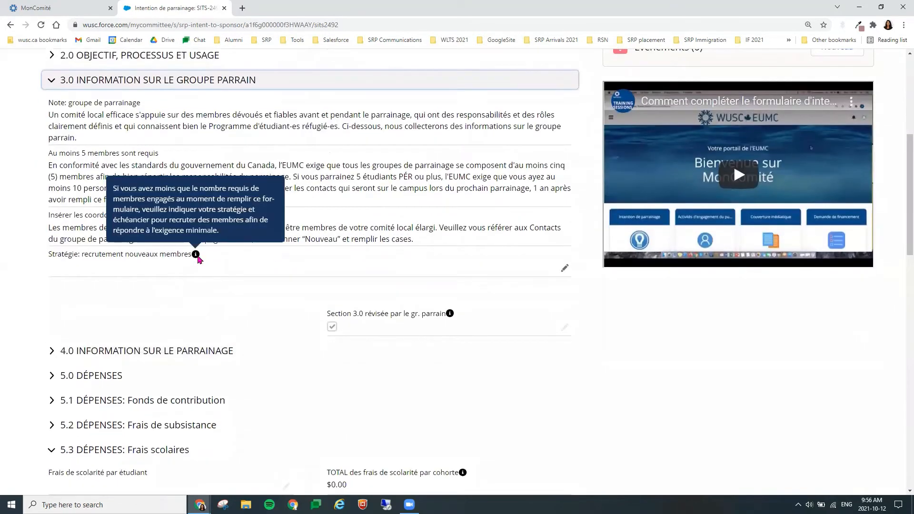
left_click_drag(47, 256, 192, 263)
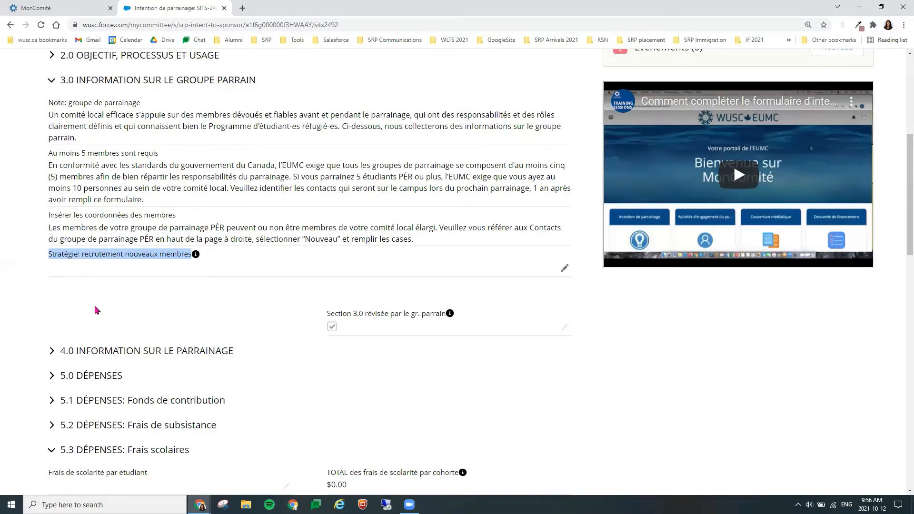
Expand section 4.0 INFORMATION SUR LE PARRAINAGE and set # d'étudiant-es parrainé-es to 4.
left_click(98, 352)
scroll(97, 350, "down", 3)
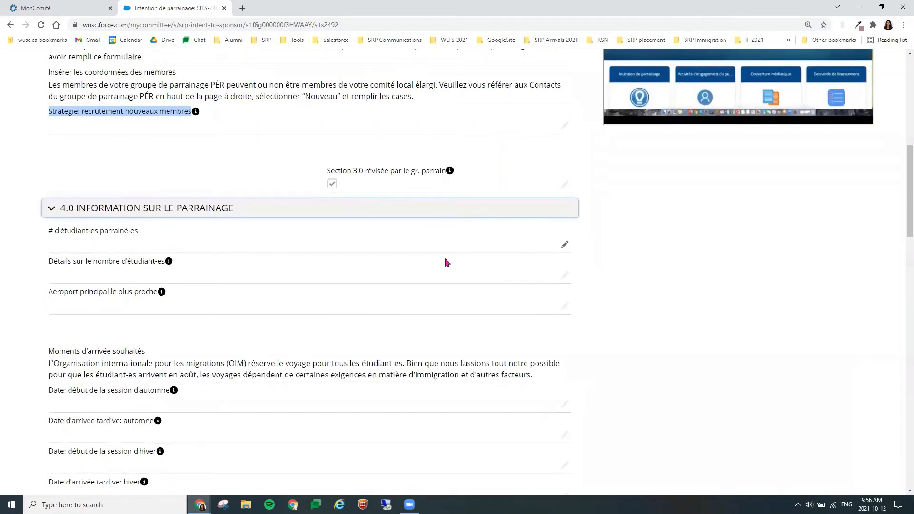
left_click(565, 244)
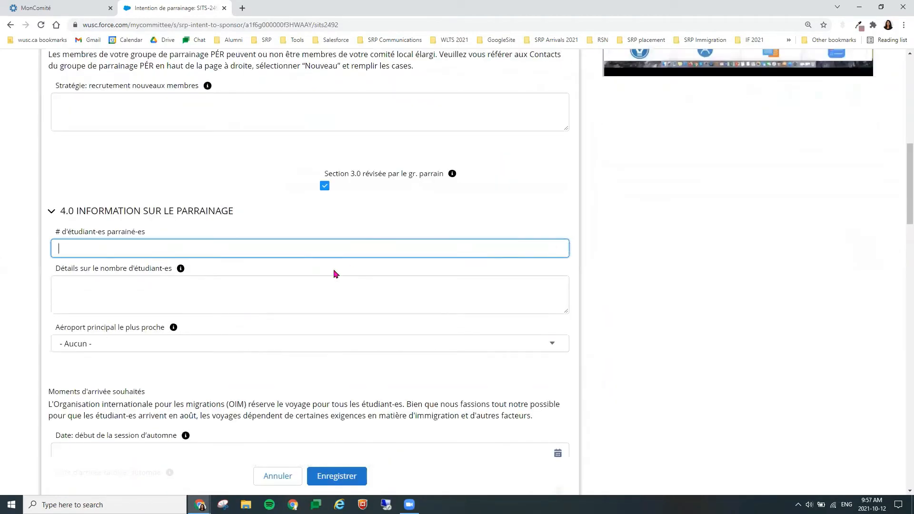
type("4")
left_click(421, 294)
scroll(390, 306, "down", 1)
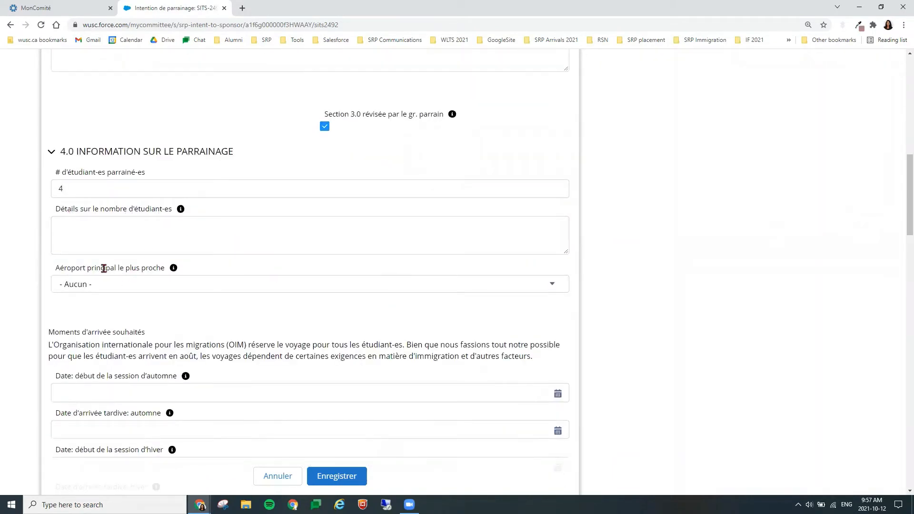
Review section 5.2 DÉPENSES: Frais de subsistance and its field help, leaving sections 4.0, 5.2 and 5.3 collapsed.
scroll(323, 334, "down", 1)
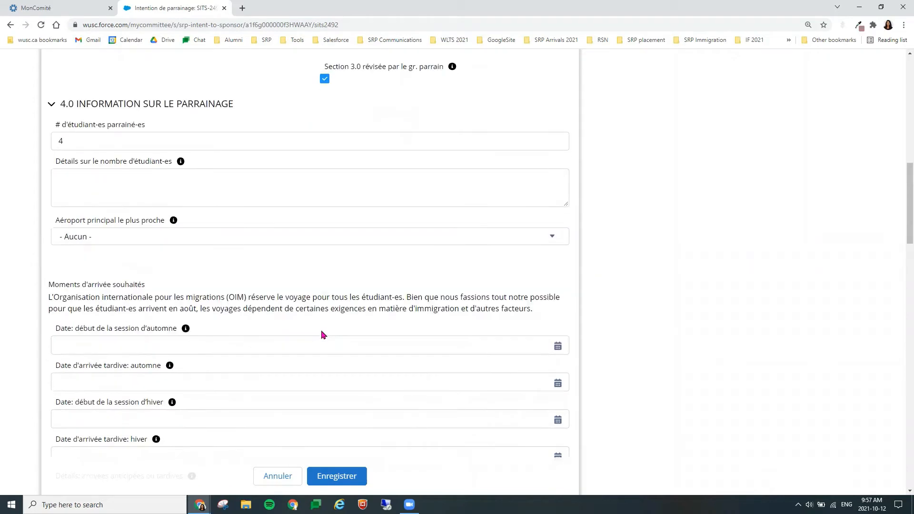
left_click(122, 104)
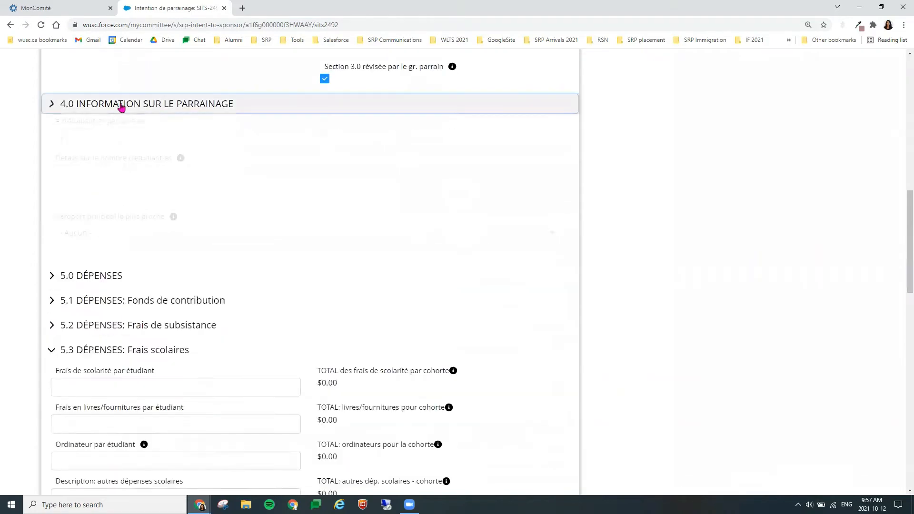
left_click(131, 178)
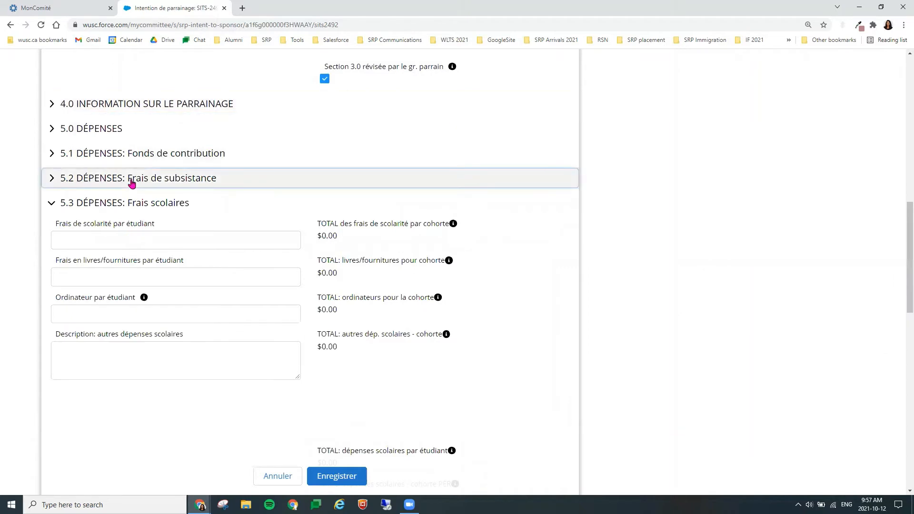
mouse_move(184, 202)
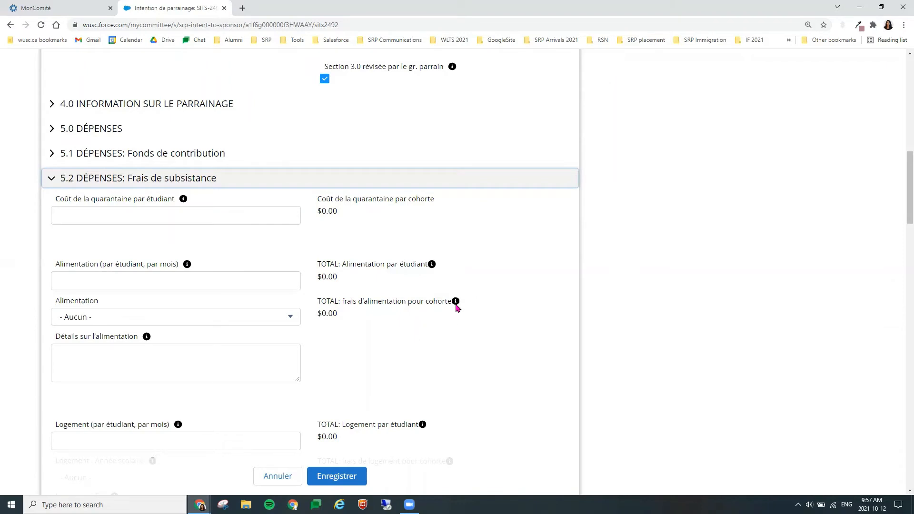
mouse_move(456, 303)
mouse_move(435, 268)
left_click(259, 181)
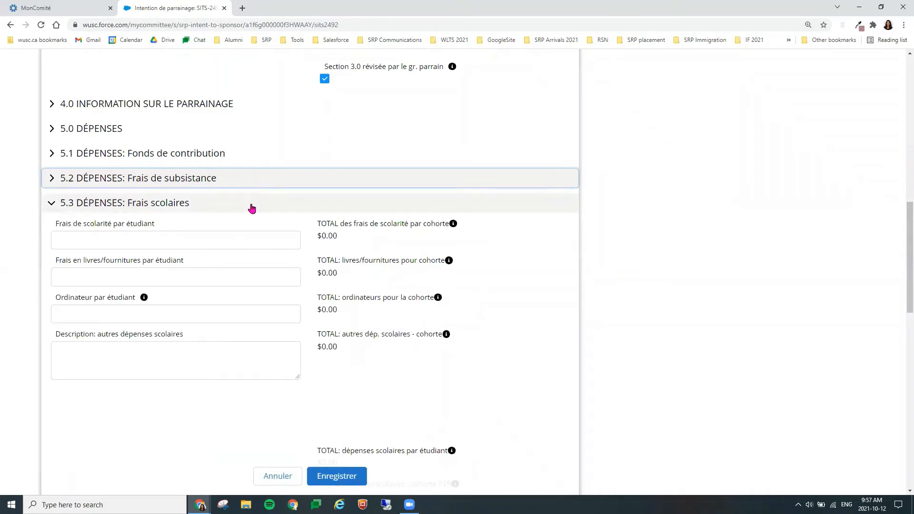
left_click(252, 208)
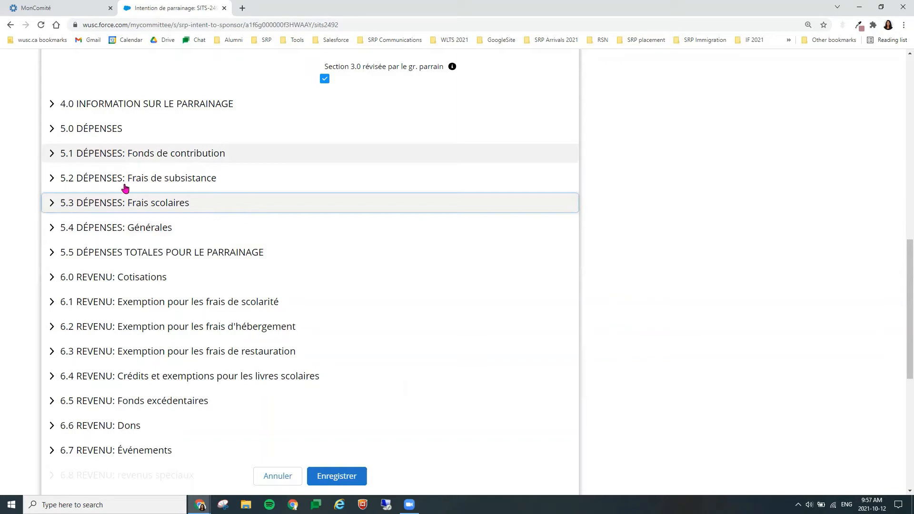
Expand section 6.1 REVENU: Exemption pour les frais de scolarité, check its TOTAL: exemption des frais de scolarité field, and collapse the section.
scroll(158, 237, "down", 2)
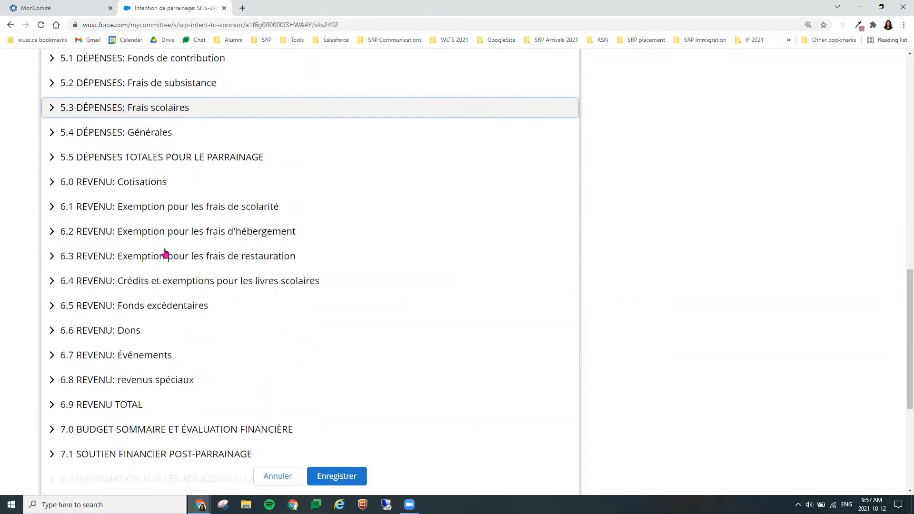
left_click(170, 214)
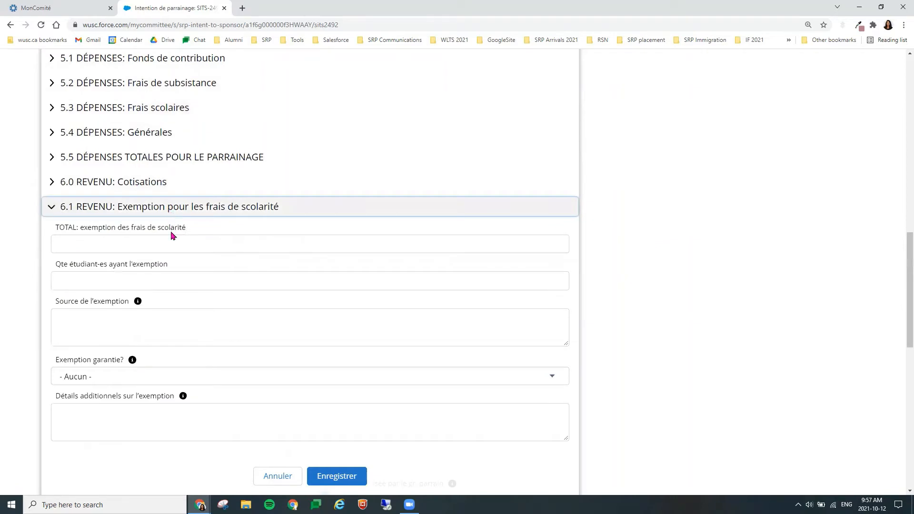
left_click_drag(186, 228, 56, 226)
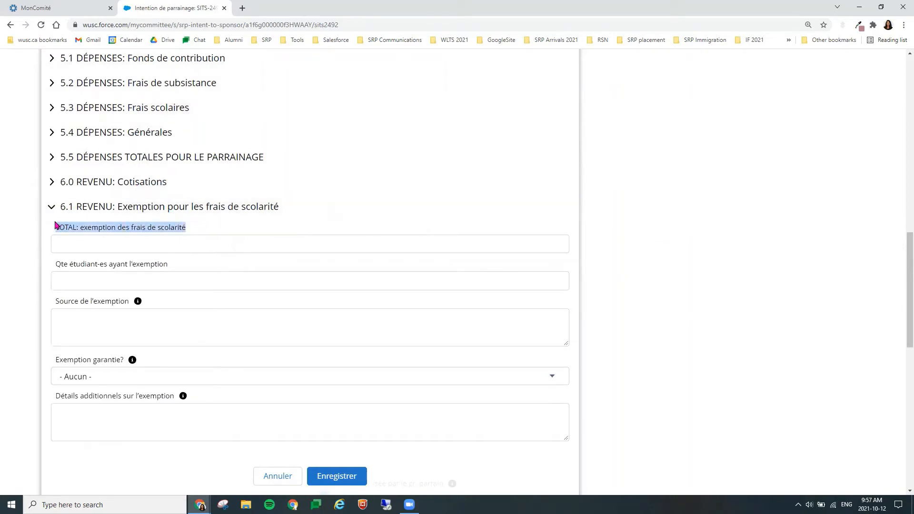
left_click(117, 211)
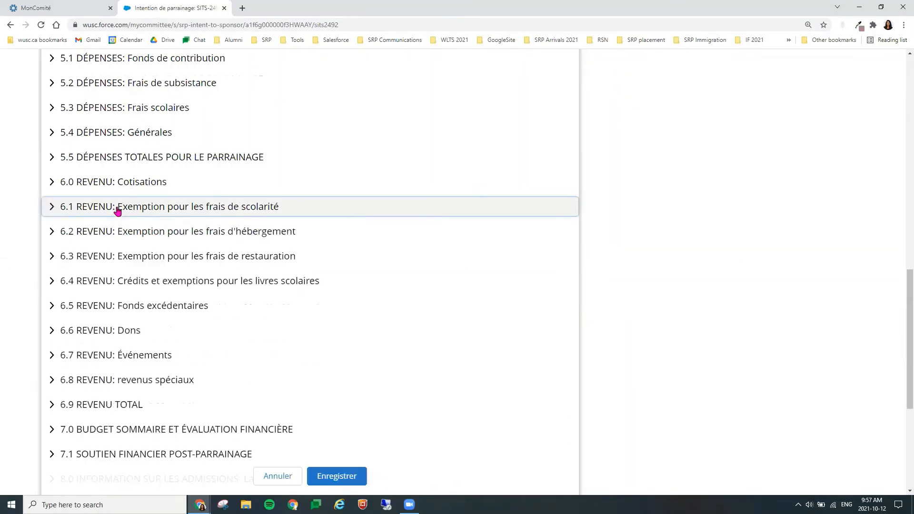
Expand section 6.5 REVENU: Fonds excédentaires, review its value and source fields, and collapse it again.
scroll(125, 233, "down", 1)
left_click(137, 261)
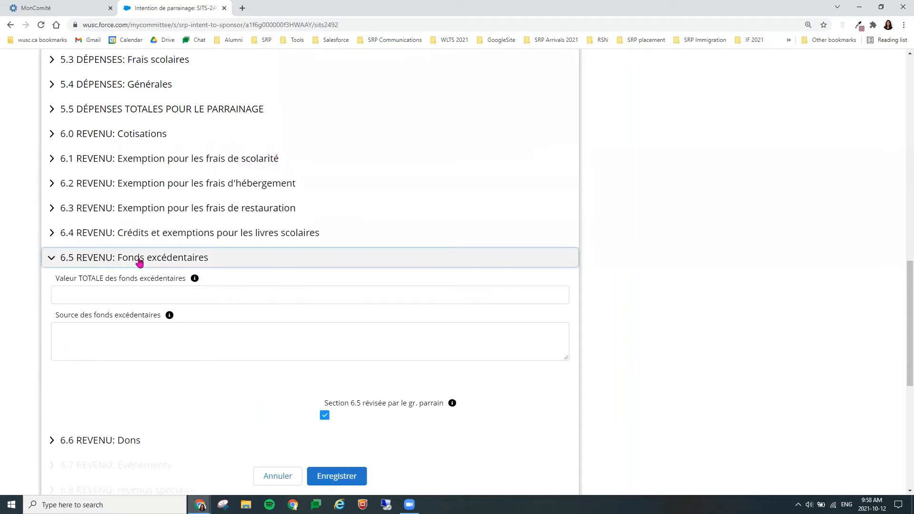
scroll(80, 243, "down", 1)
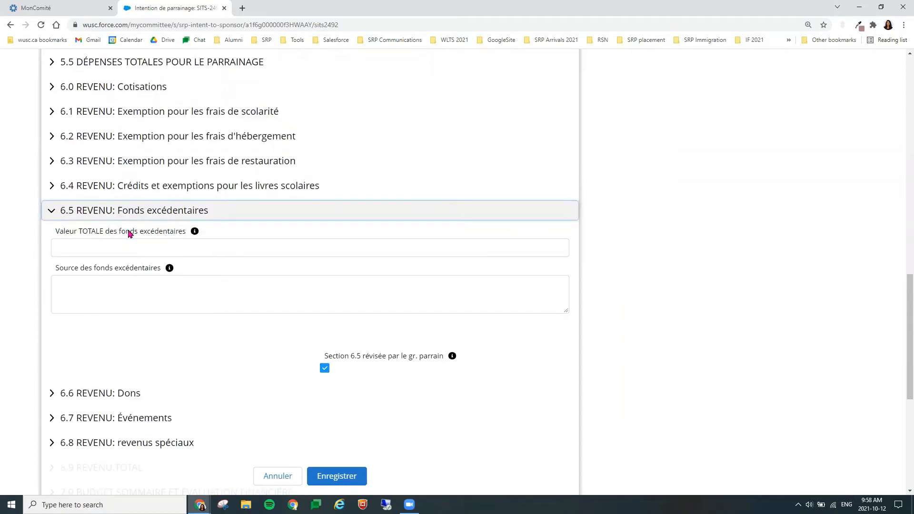
left_click(149, 219)
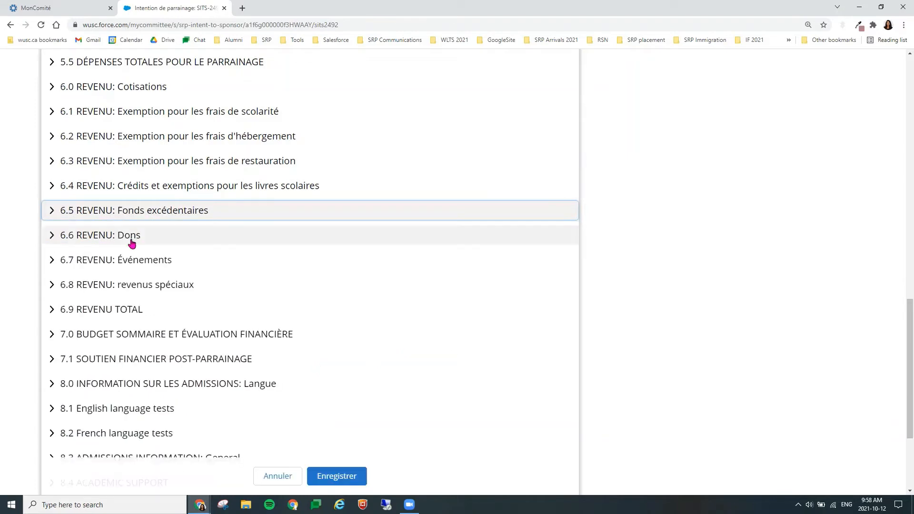
Expand section 6.6 REVENU: Dons and read its instructions for declaring cash and material donations.
left_click(132, 243)
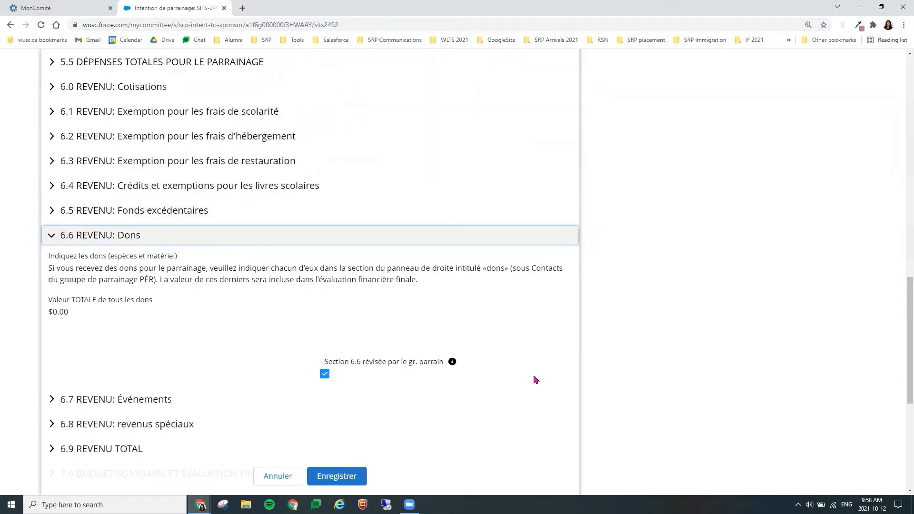
scroll(746, 347, "up", 1)
scroll(746, 346, "up", 15)
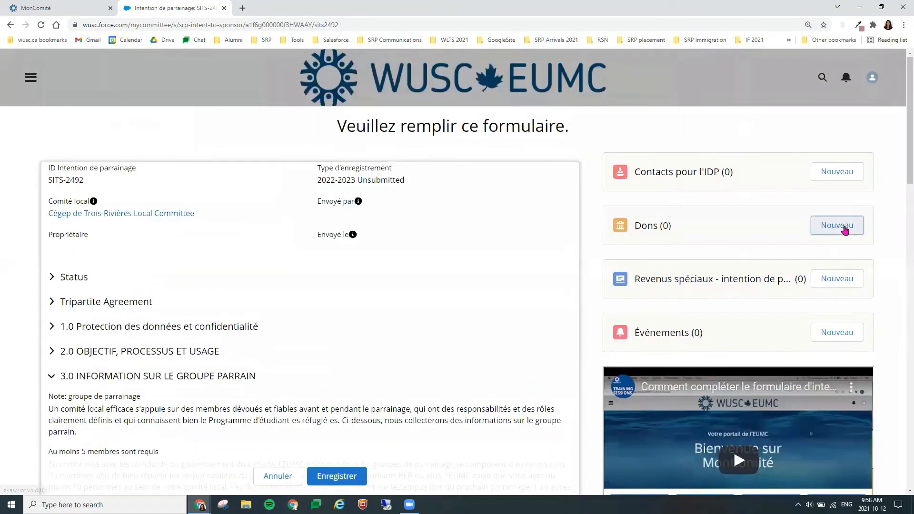
Open a new entry under Dons, enter 150 as Valeur du don, review the remaining fields and cancel without saving.
left_click(846, 229)
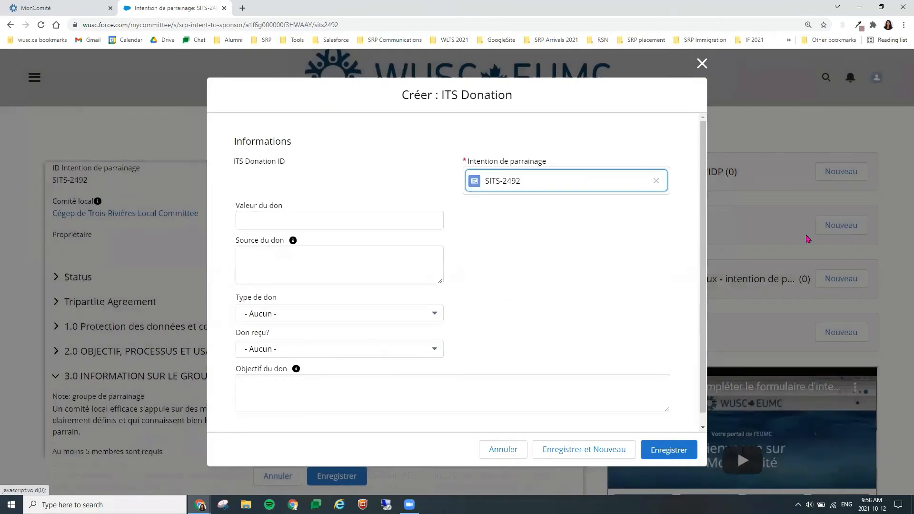
left_click(396, 218)
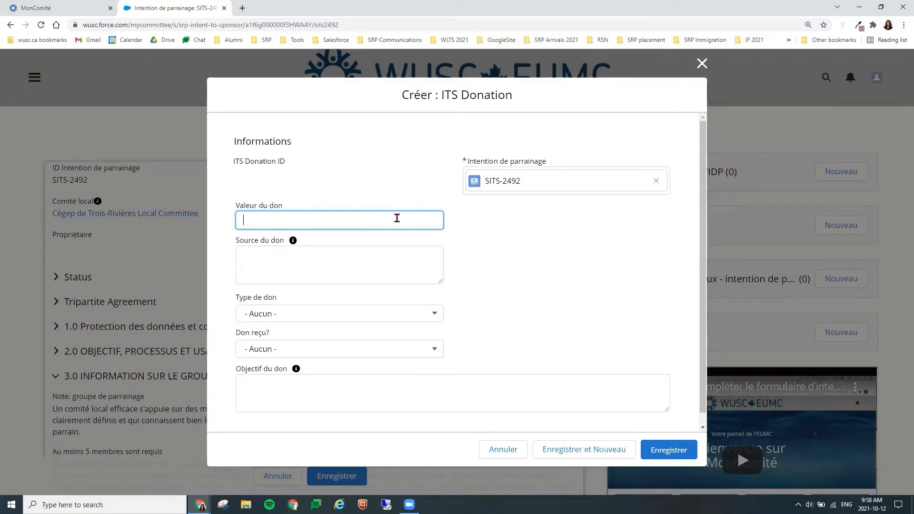
type("150")
left_click(504, 267)
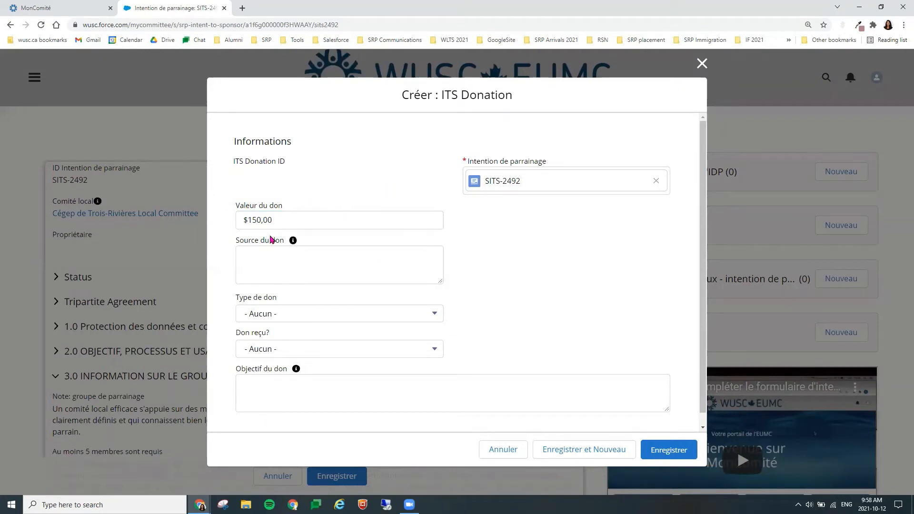
mouse_move(292, 248)
scroll(506, 287, "down", 1)
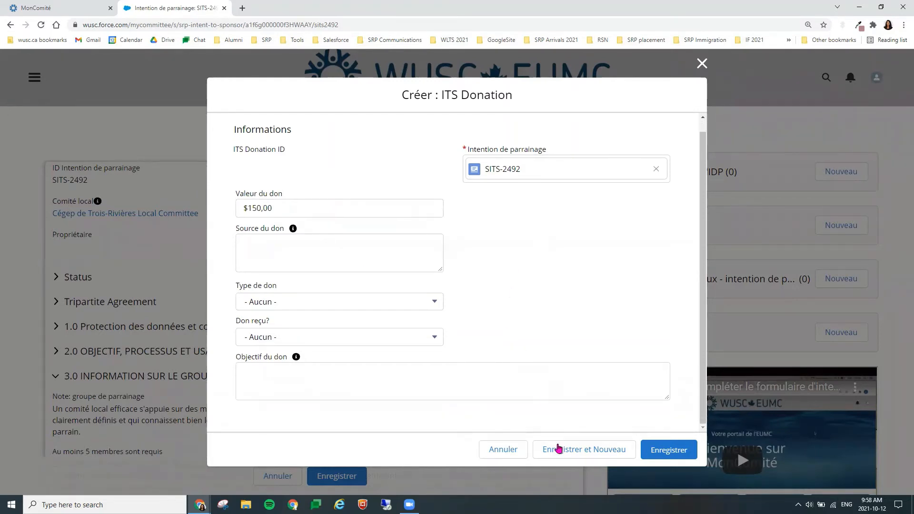
left_click(506, 452)
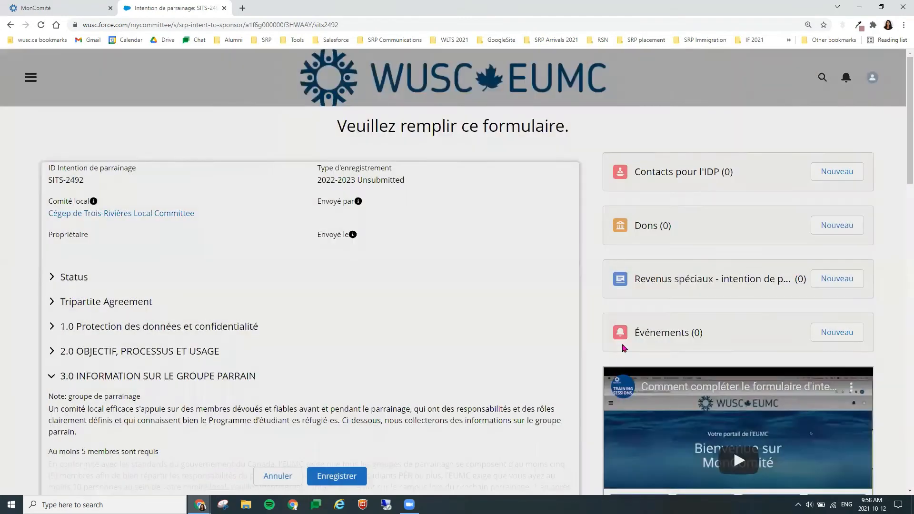
Open a new entry under Événements, review its fields and close the form without saving.
scroll(586, 317, "down", 2)
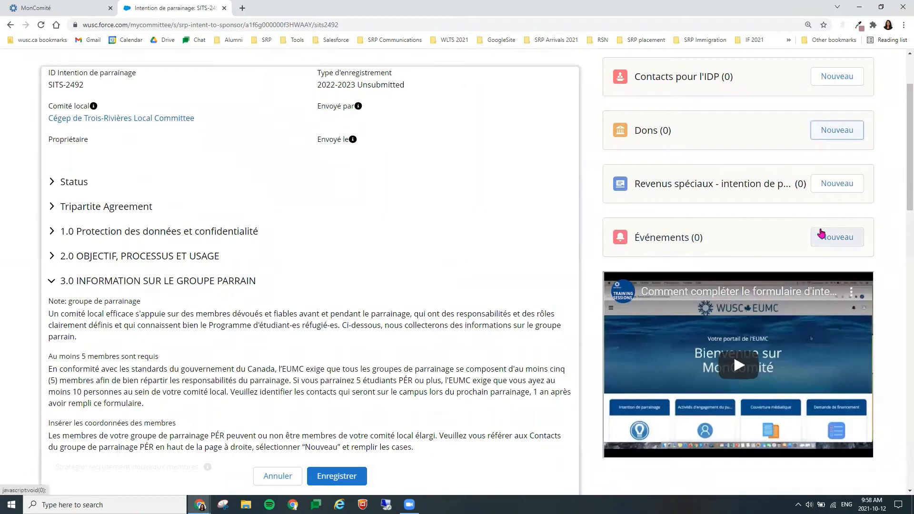
left_click(830, 243)
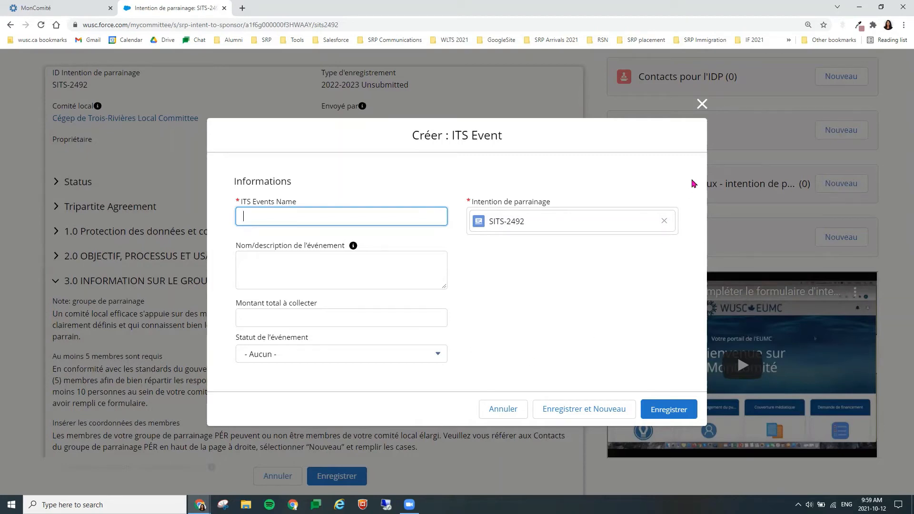
left_click(702, 104)
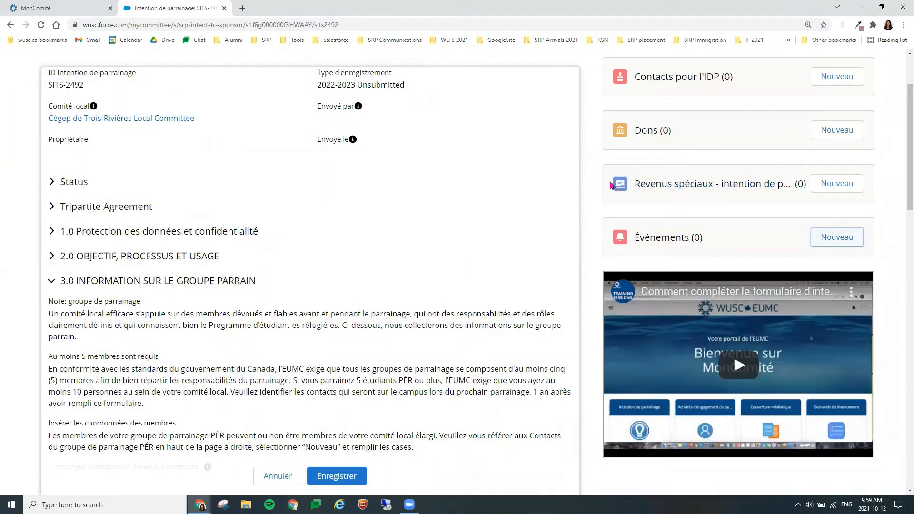
Open a new Revenus spéciaux entry, review the Titre des revenus spéciaux and Type de revenu options, and close the form without saving.
left_click(838, 189)
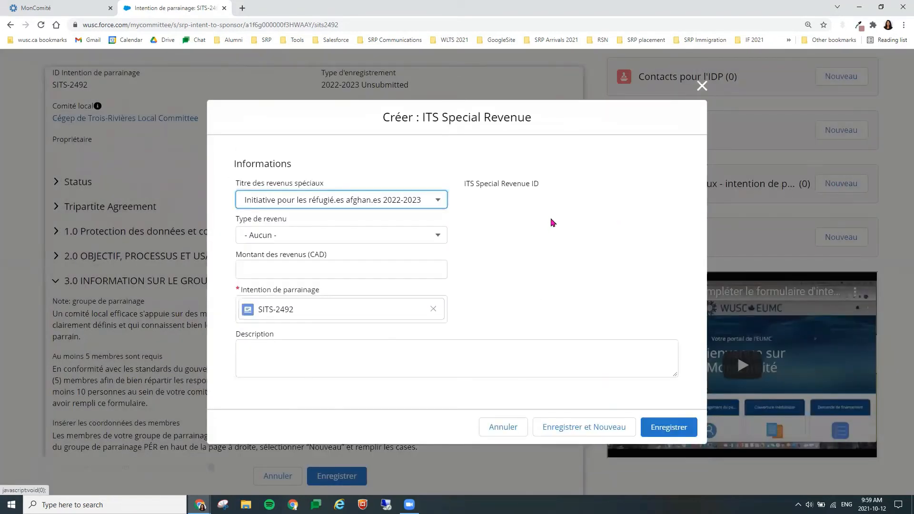
left_click(418, 208)
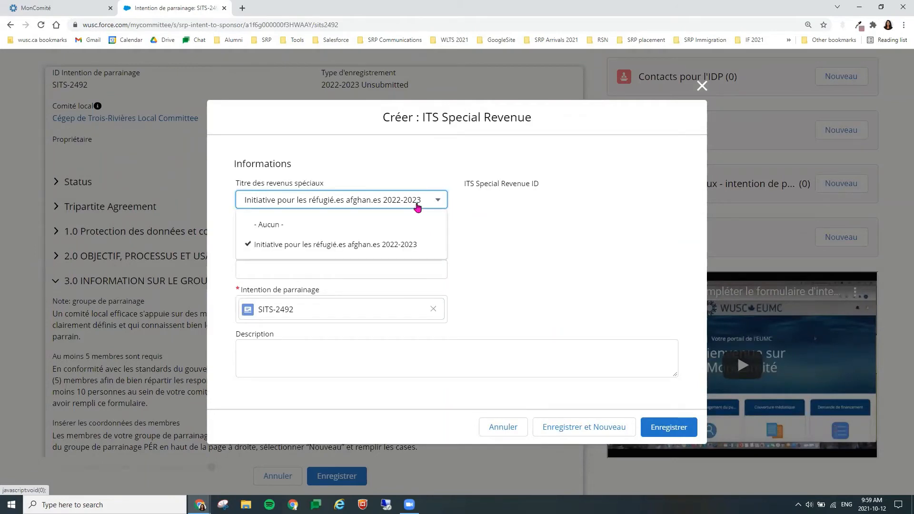
left_click(458, 252)
left_click(415, 240)
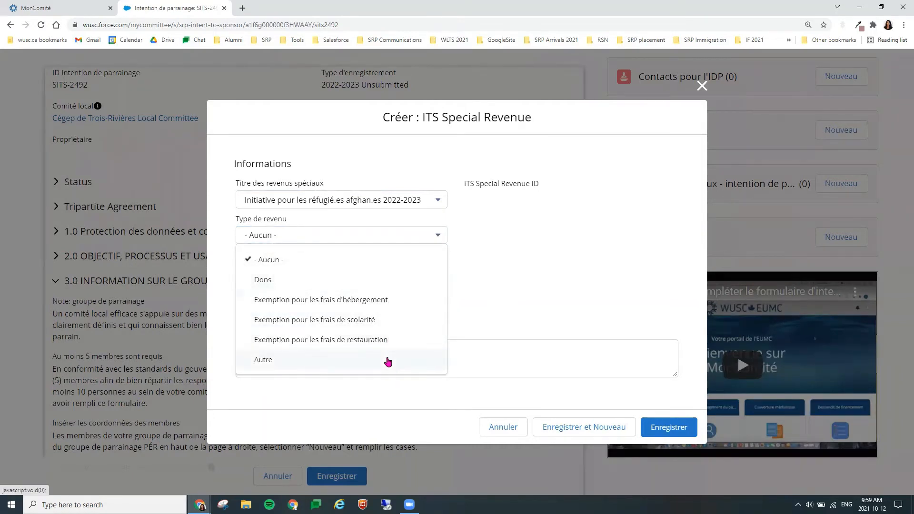
left_click(499, 301)
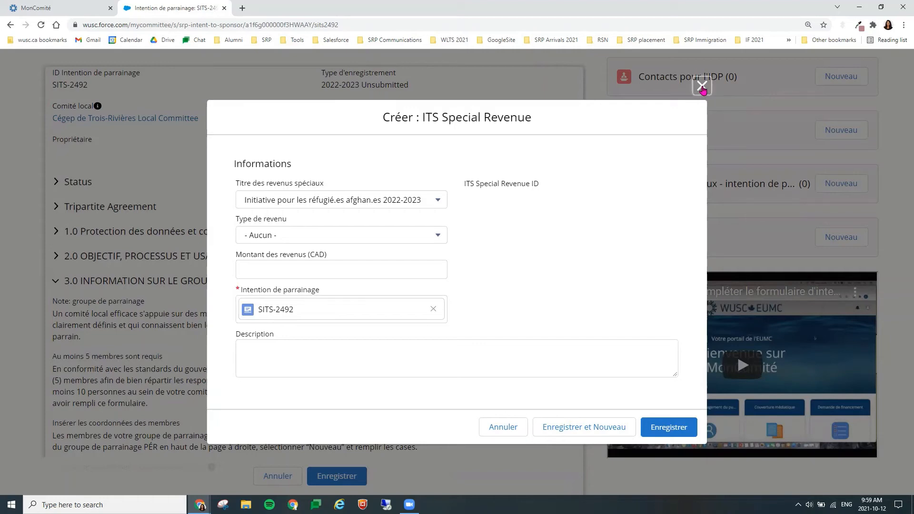
left_click(702, 86)
Expand section 7.0 BUDGET SOMMAIRE ET ÉVALUATION FINANCIÈRE, review its revenue and cost fields, and collapse it.
scroll(292, 320, "down", 1)
scroll(293, 320, "down", 20)
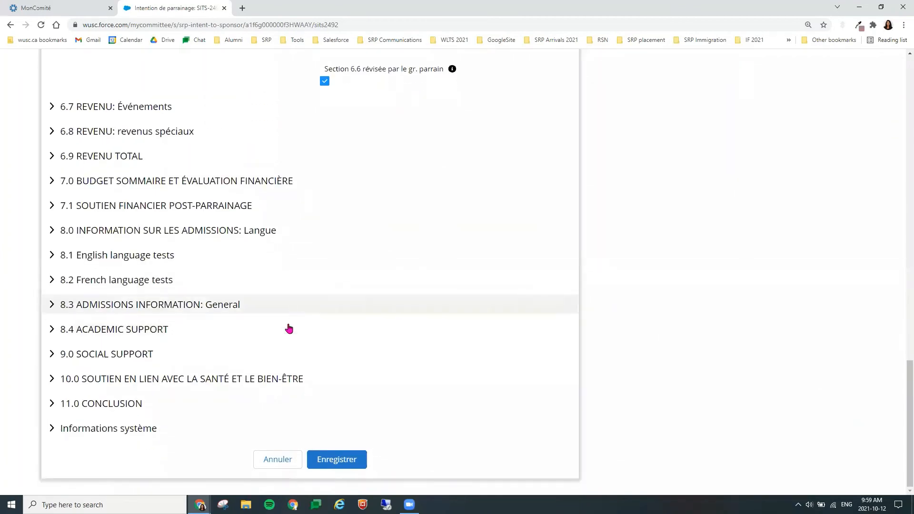
scroll(271, 320, "up", 3)
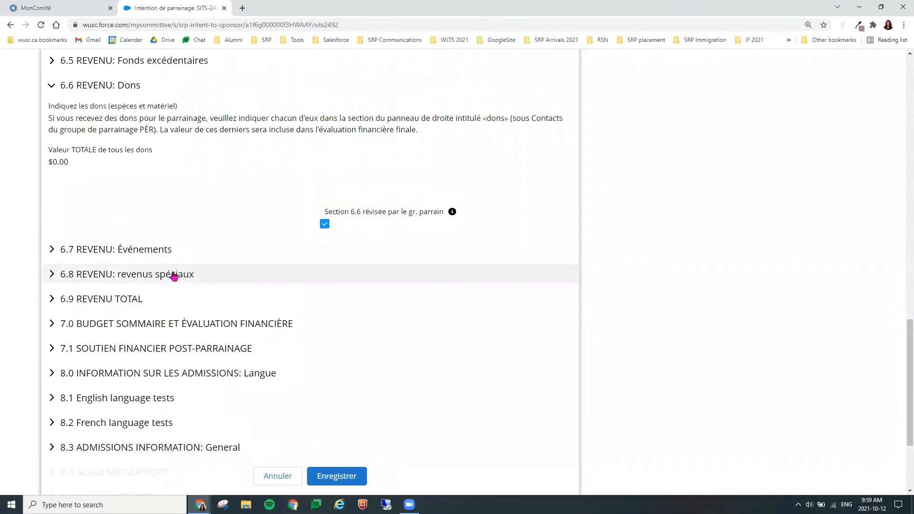
left_click(171, 322)
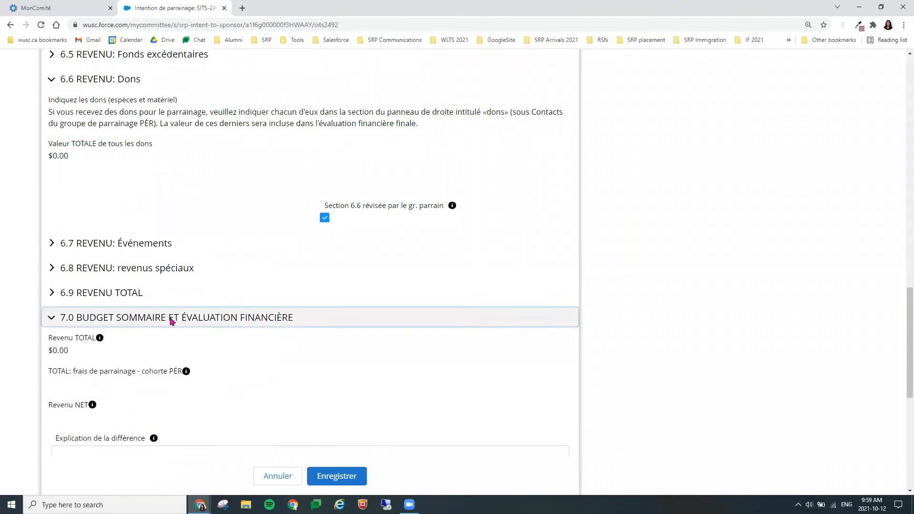
scroll(205, 328, "down", 2)
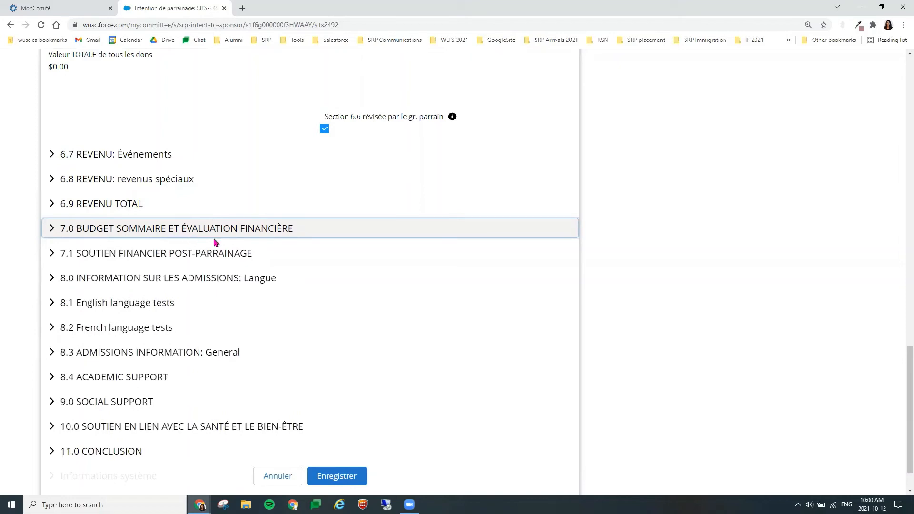
Expand section 7.1 SOUTIEN FINANCIER POST-PARRAINAGE, read its note and fields, and collapse it again.
scroll(179, 215, "down", 1)
left_click(180, 215)
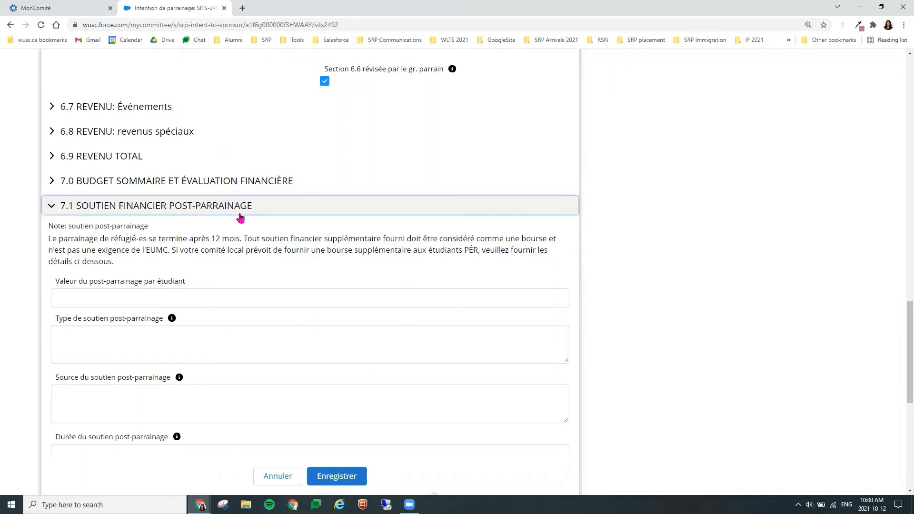
scroll(241, 218, "down", 1)
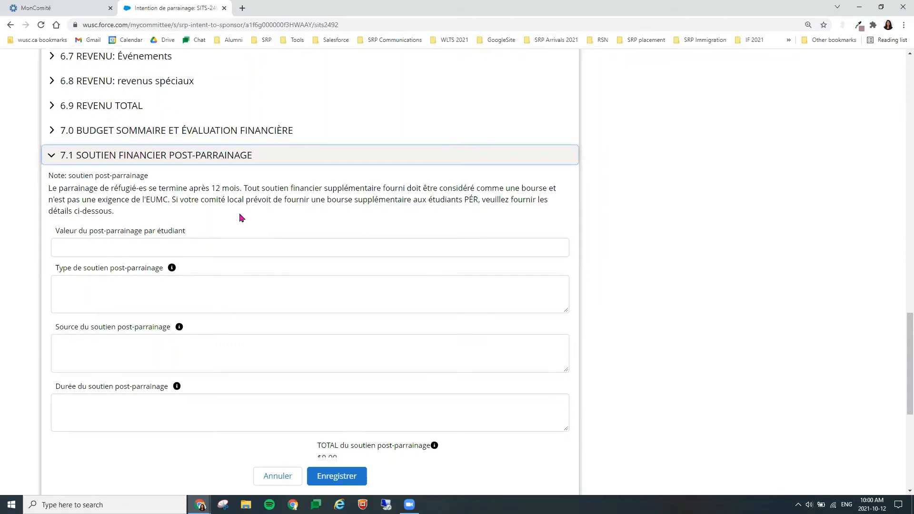
scroll(239, 215, "down", 1)
scroll(238, 215, "up", 1)
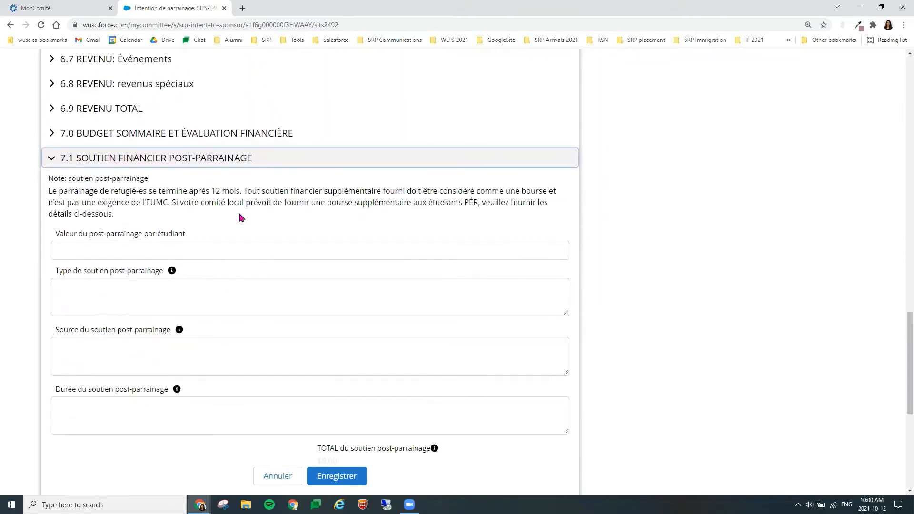
left_click(237, 166)
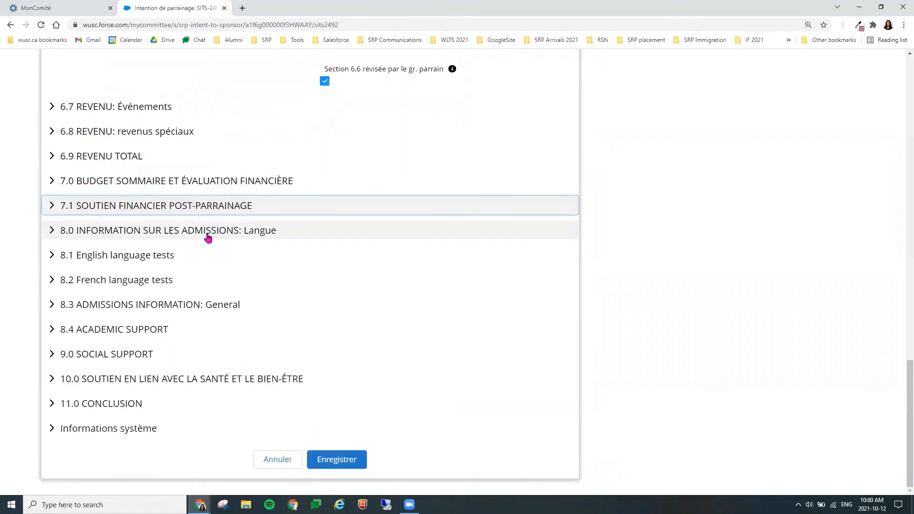
Expand section 8.0 INFORMATION SUR LES ADMISSIONS: Langue and review its fields, including the Accessibilité au programme FLS options, without choosing one.
left_click(208, 235)
scroll(208, 237, "down", 2)
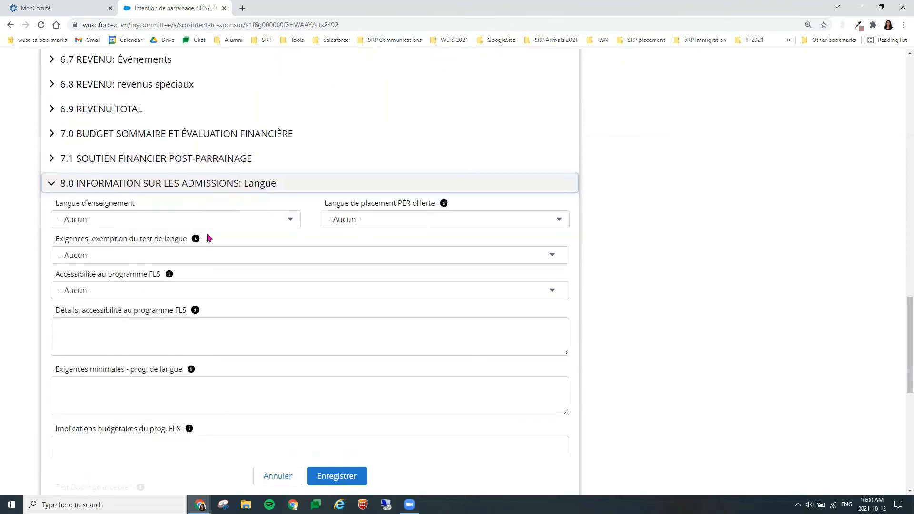
left_click(189, 241)
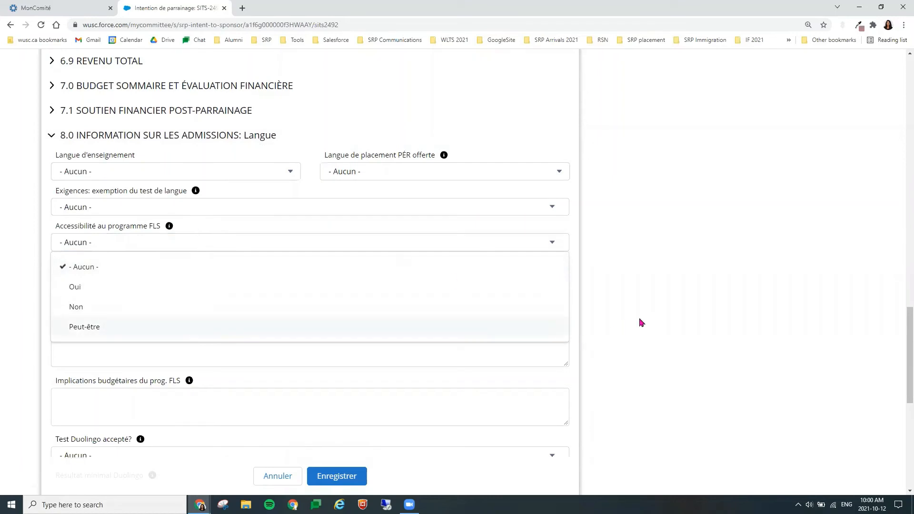
left_click(641, 322)
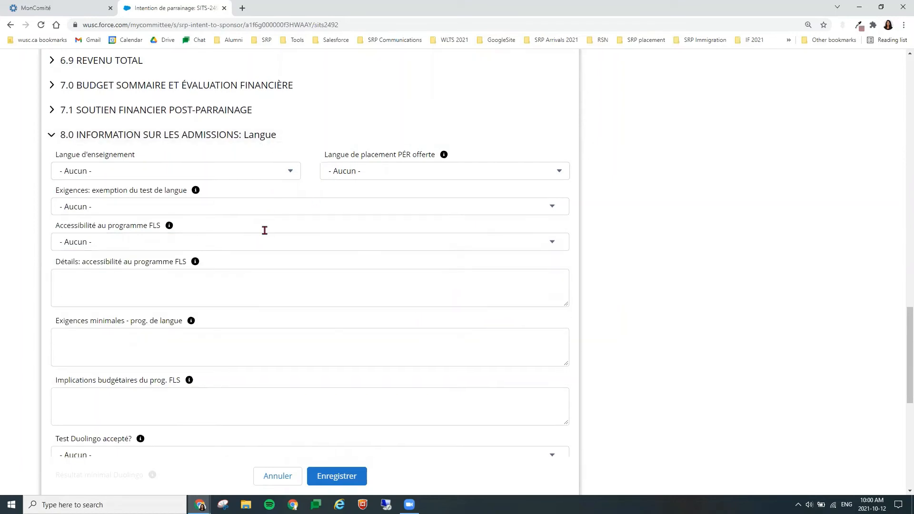
scroll(266, 233, "down", 8)
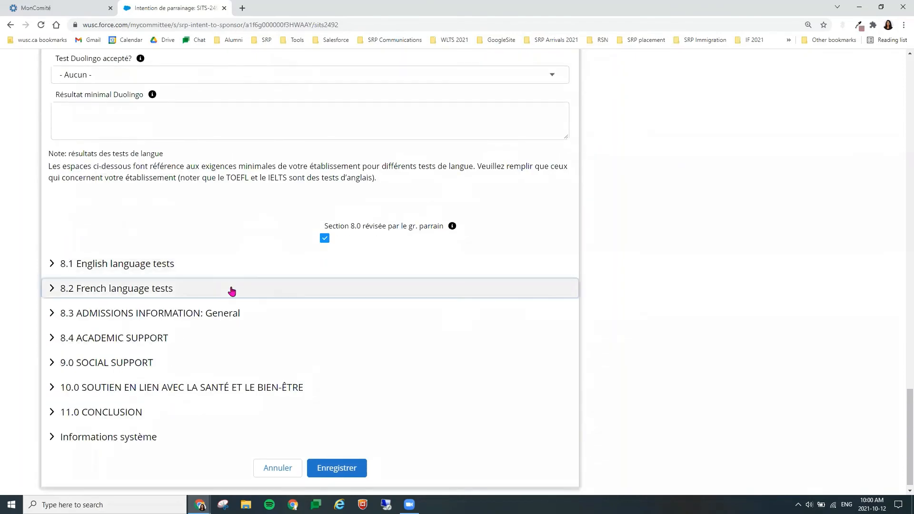
Expand section 8.2 French language tests, review the minimum DELF and DALF score fields, and collapse it.
left_click(232, 289)
scroll(231, 286, "down", 2)
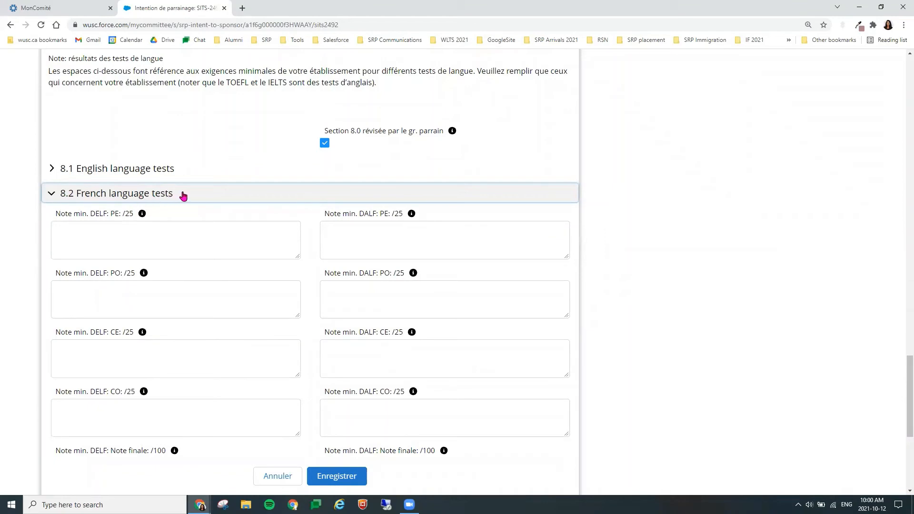
left_click(210, 195)
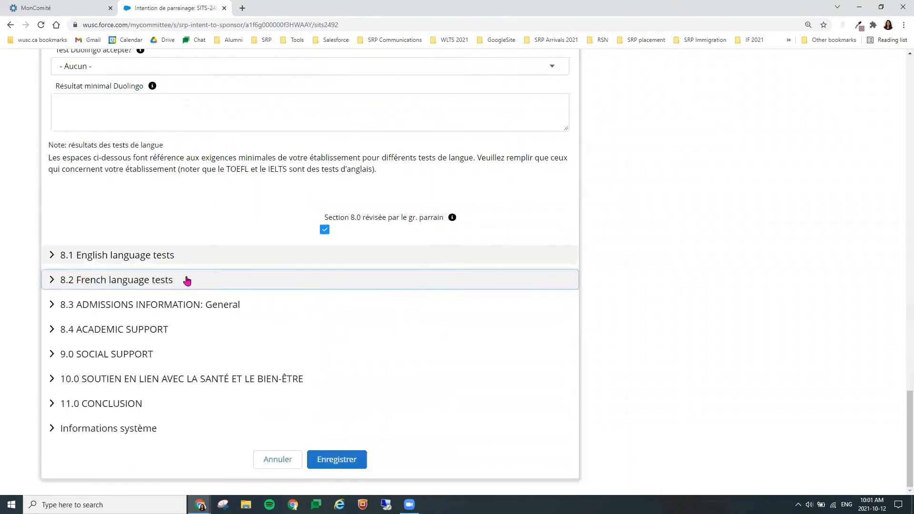
Expand section 8.3 ADMISSIONS INFORMATION: General and review its fields on excluded programs, female candidates, adult students and the admissions contact.
left_click(181, 305)
scroll(180, 305, "down", 3)
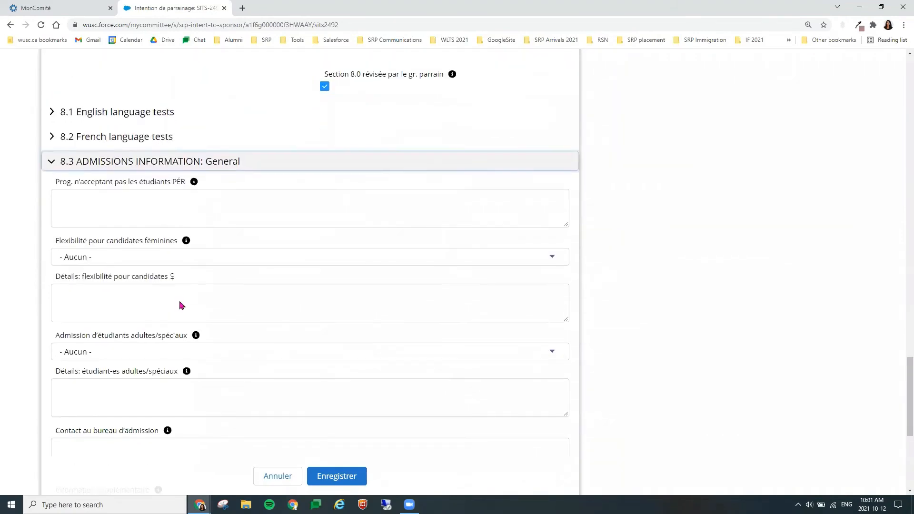
scroll(180, 302, "down", 2)
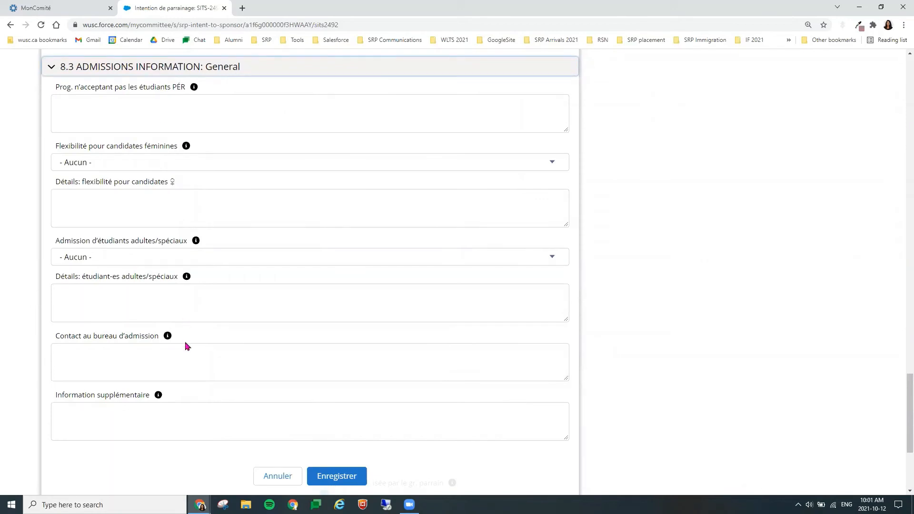
scroll(185, 347, "down", 4)
Expand section 8.4 ACADEMIC SUPPORT and review the Soutien scolaire field.
left_click(175, 330)
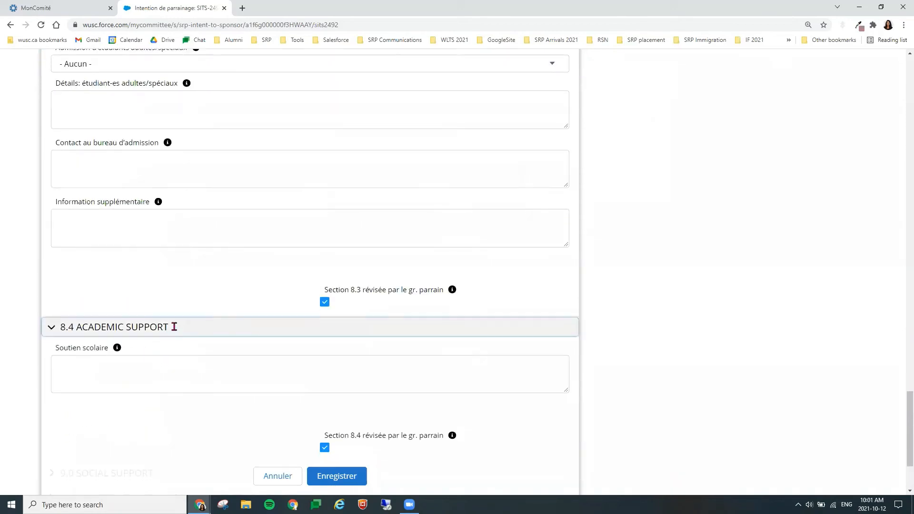
scroll(172, 325, "down", 2)
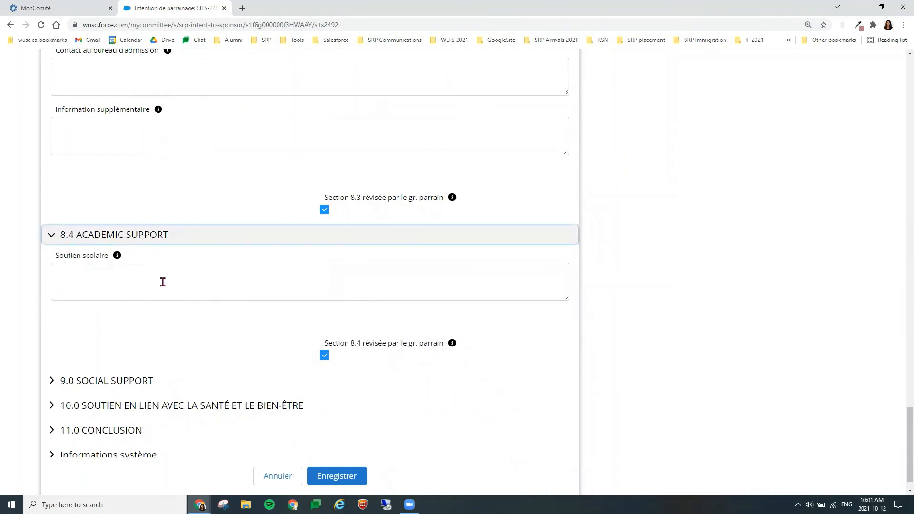
scroll(186, 292, "down", 1)
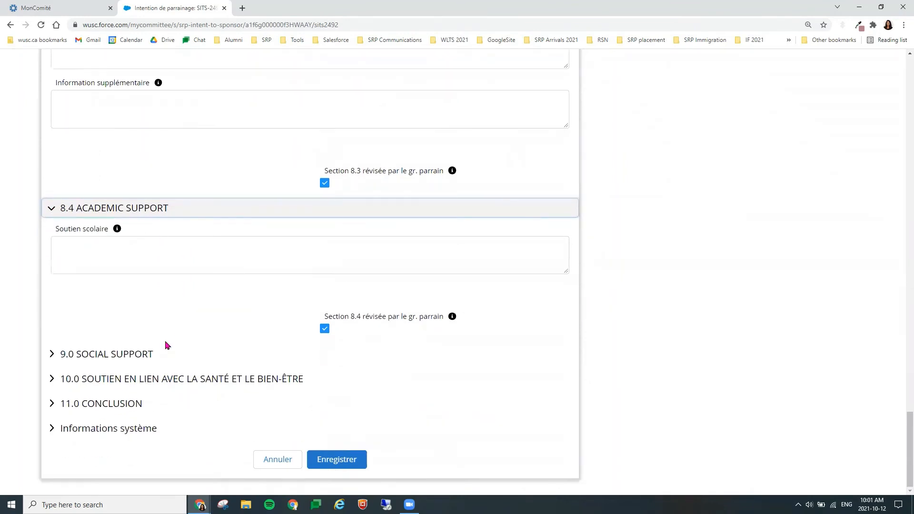
Expand section 9.0 SOCIAL SUPPORT and review its fields from Plan de soutien social to Hébergement post-parrainage, including the social support plan's help text.
left_click(166, 354)
scroll(166, 354, "down", 4)
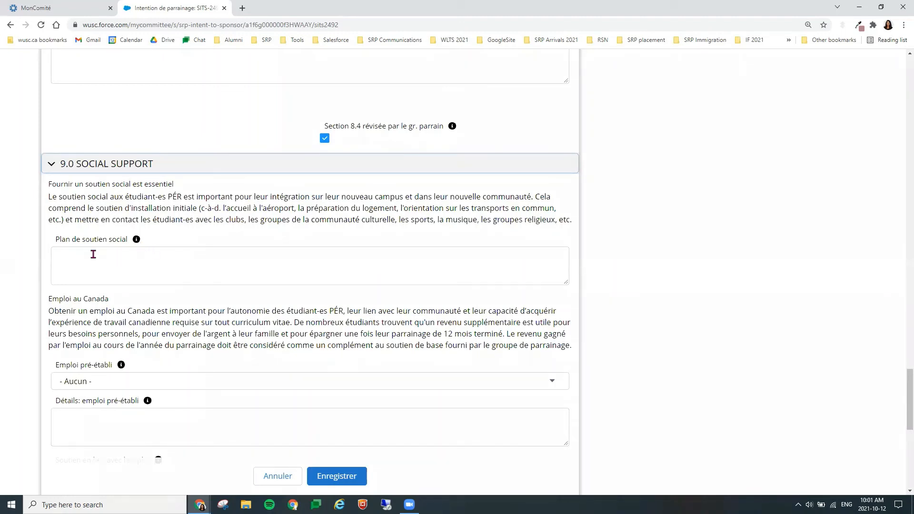
left_click_drag(56, 240, 135, 241)
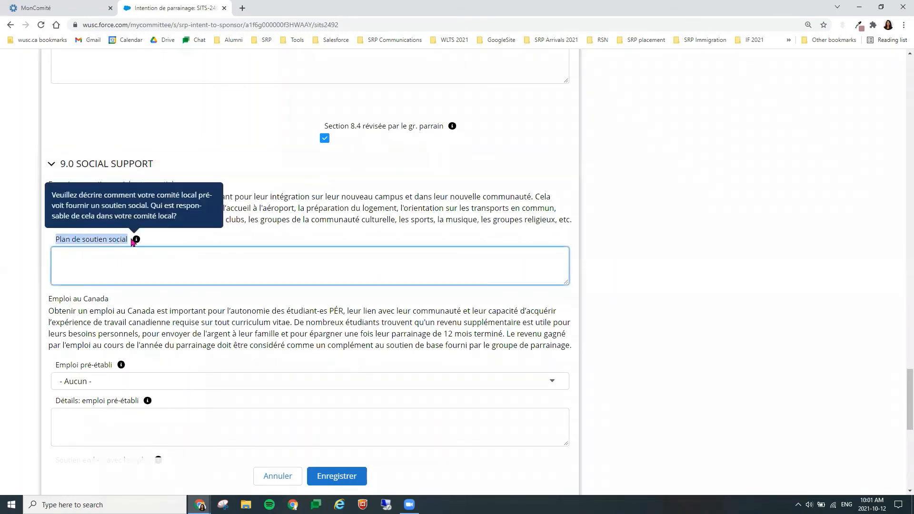
left_click(152, 273)
scroll(151, 296, "down", 1)
scroll(150, 296, "down", 8)
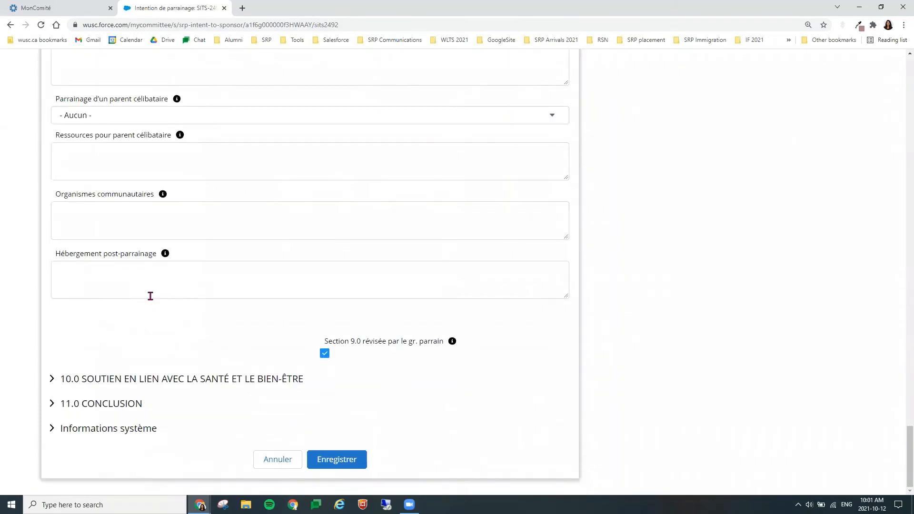
Expand section 10.0 SOUTIEN EN LIEN AVEC LA SANTÉ ET LE BIEN-ÊTRE and review its support plan, health resources, insurance and disability fields.
left_click(163, 377)
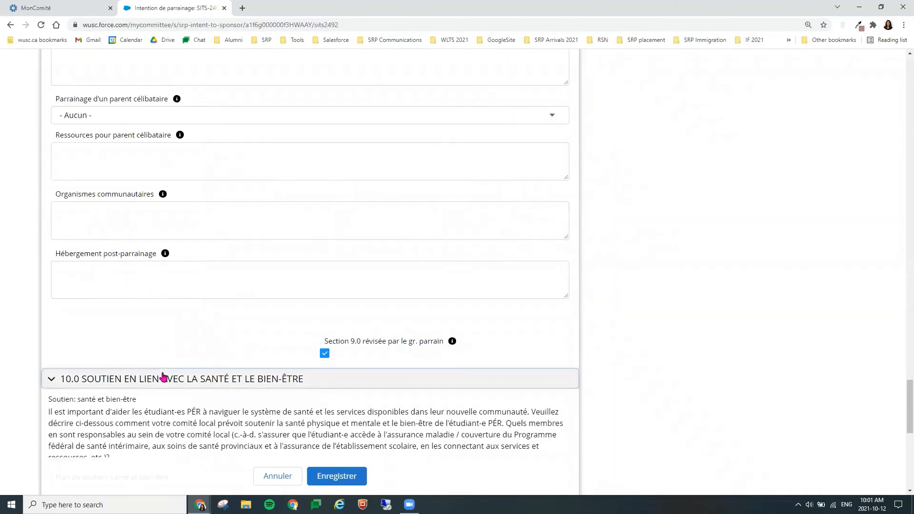
scroll(163, 377, "down", 5)
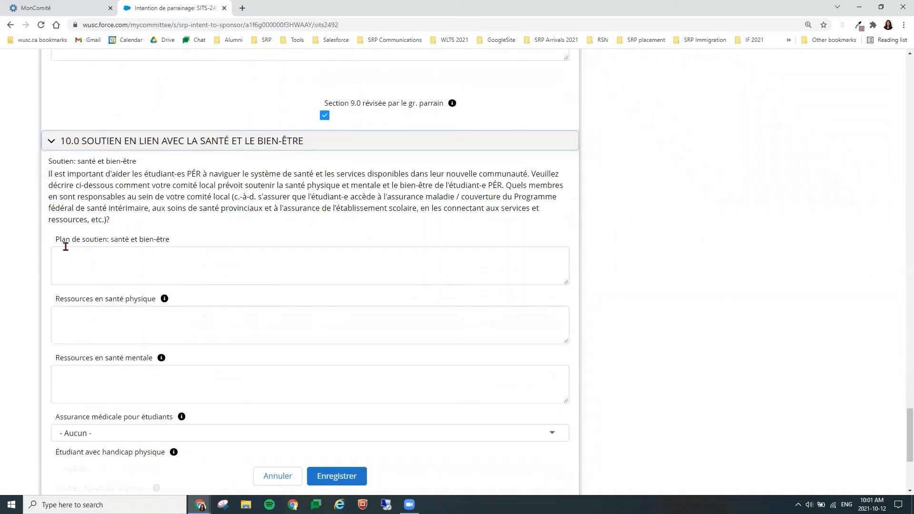
left_click(57, 241)
left_click_drag(57, 241, 149, 245)
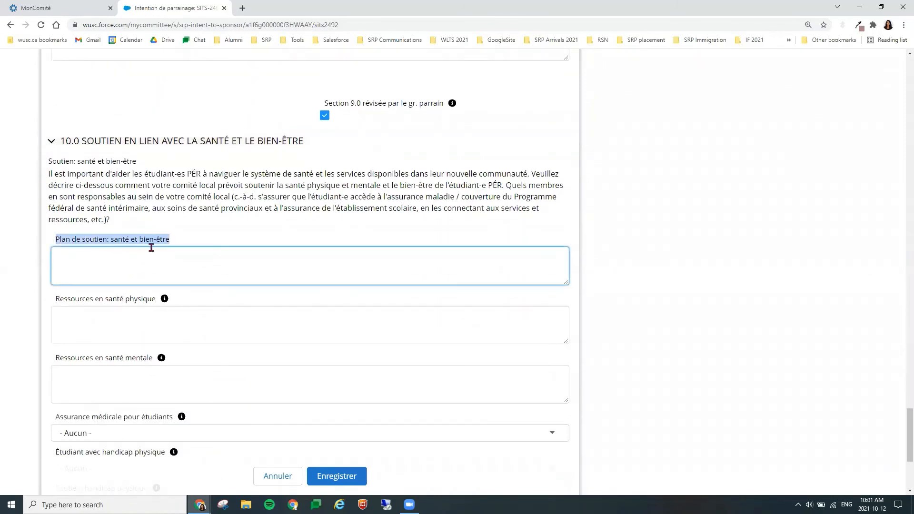
left_click(242, 269)
left_click(233, 309)
left_click(247, 372)
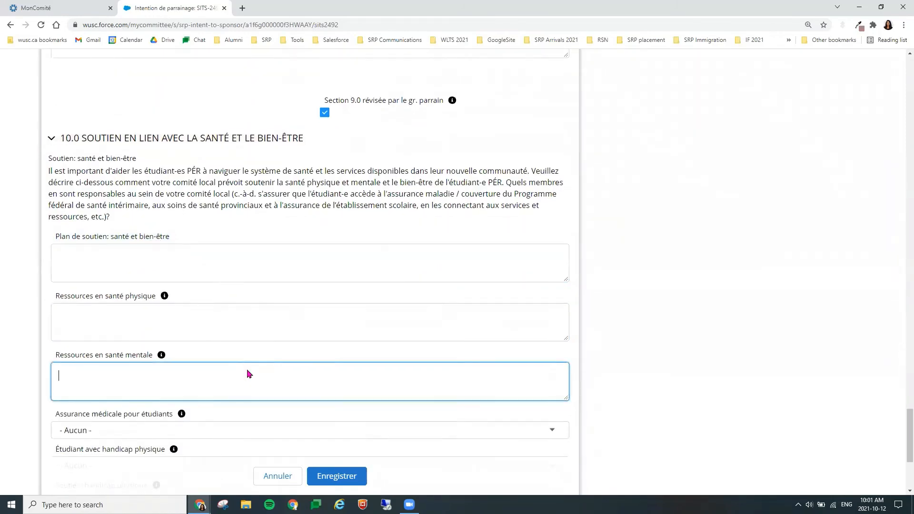
scroll(247, 374, "down", 2)
scroll(247, 374, "down", 2)
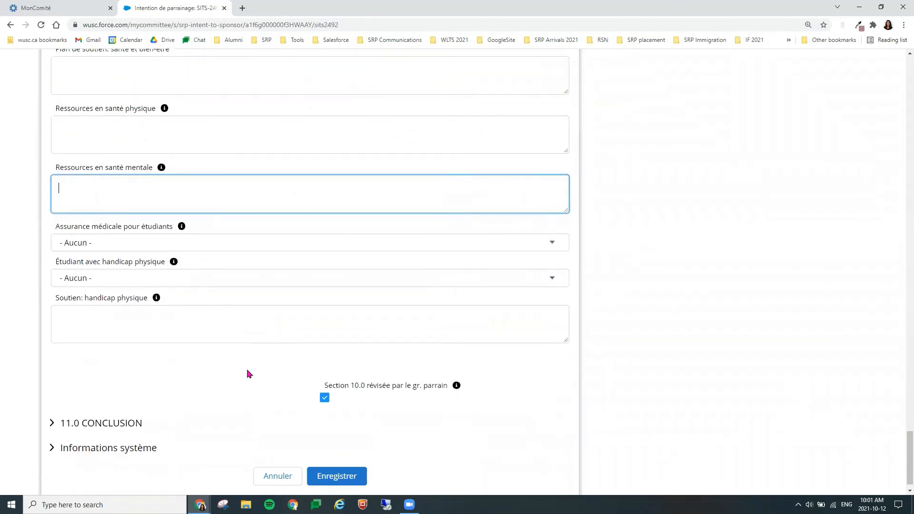
scroll(247, 374, "down", 1)
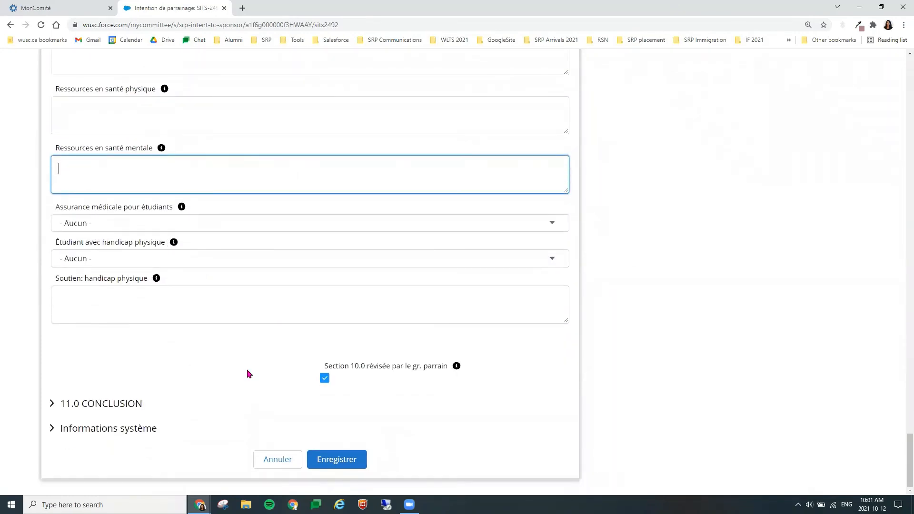
left_click(247, 374)
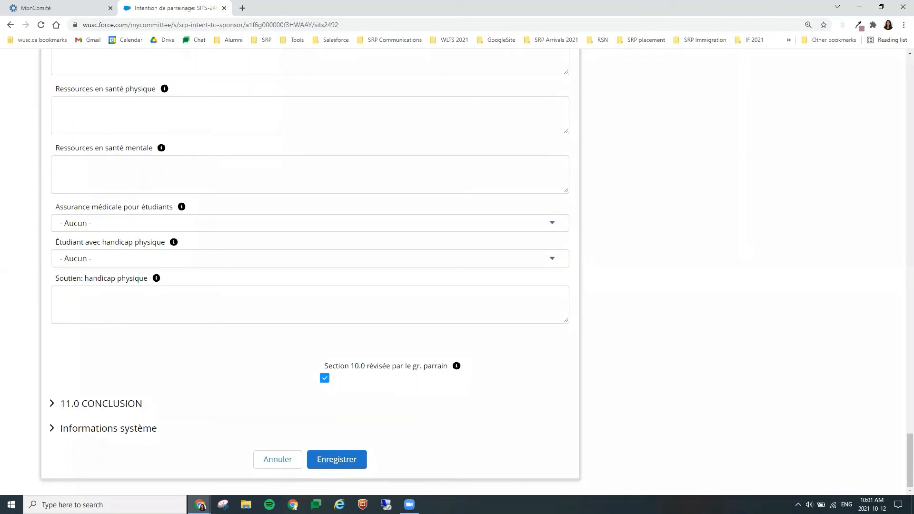
Expand section 11.0 CONCLUSION, review the Questions field and the Prochaines étapes instructions, and save the form.
left_click(199, 407)
scroll(199, 405, "down", 3)
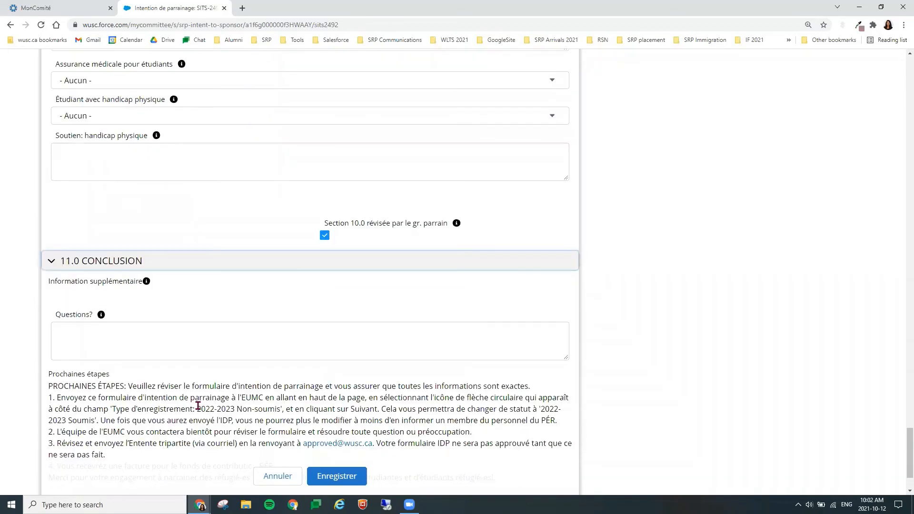
left_click(356, 481)
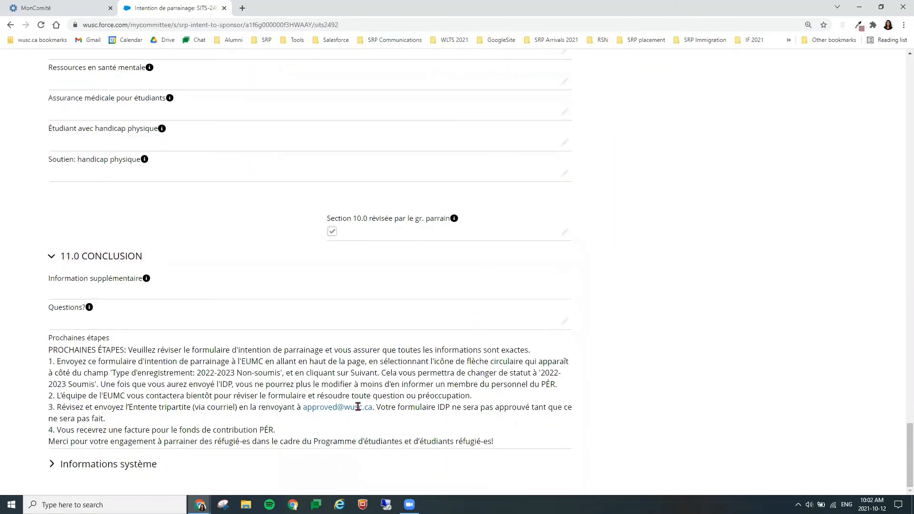
Change the form's record type to 2022-2023 Submitted, continue to the edit form, and review its Tripartite Agreement section.
scroll(374, 407, "up", 6)
scroll(798, 452, "up", 20)
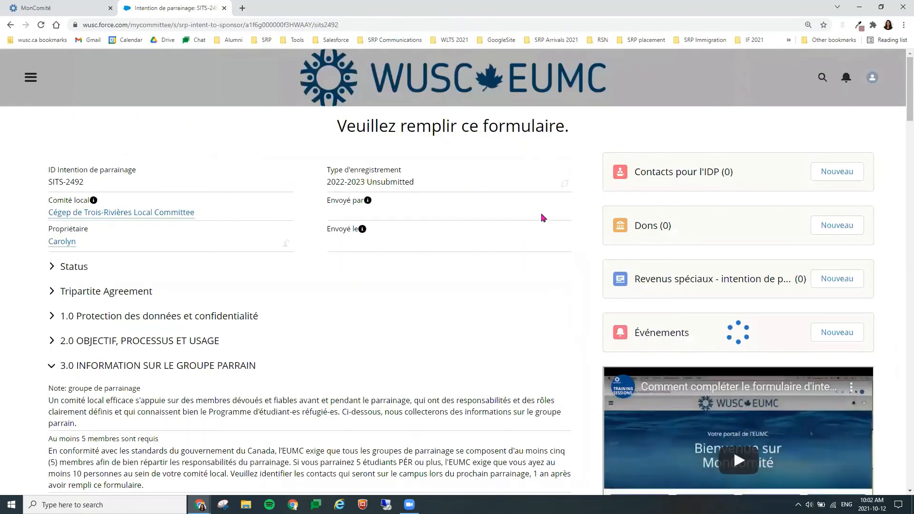
left_click(565, 183)
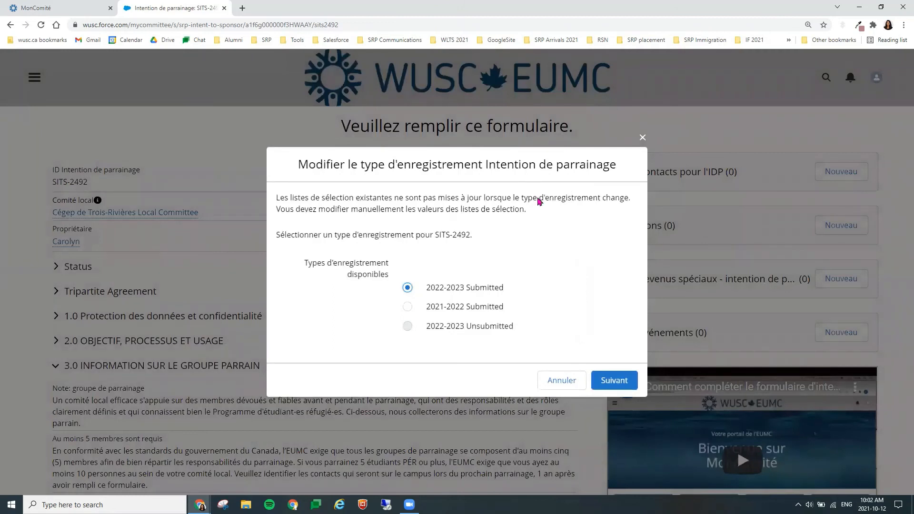
left_click_drag(304, 264, 509, 294)
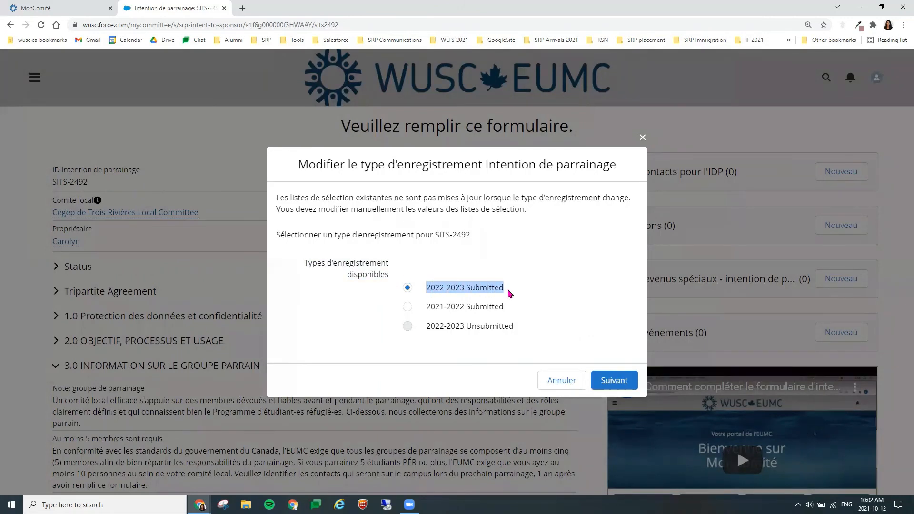
left_click(509, 293)
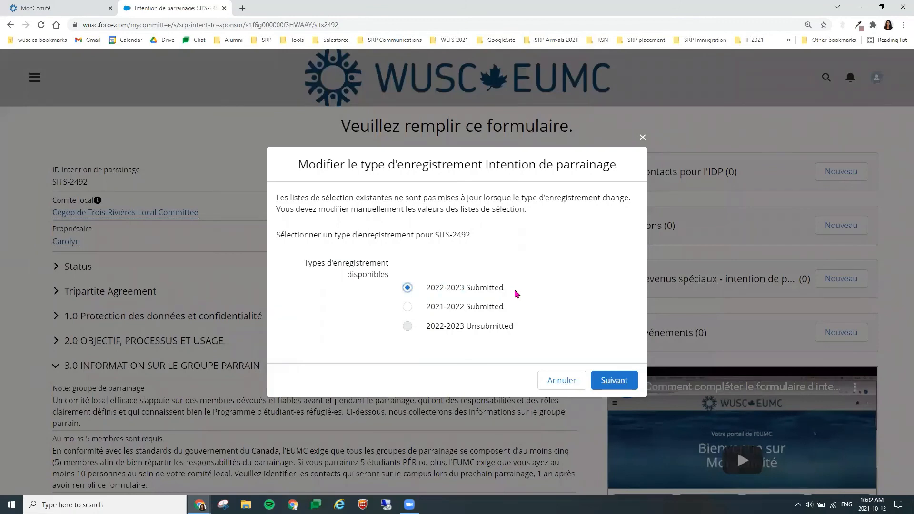
left_click(617, 381)
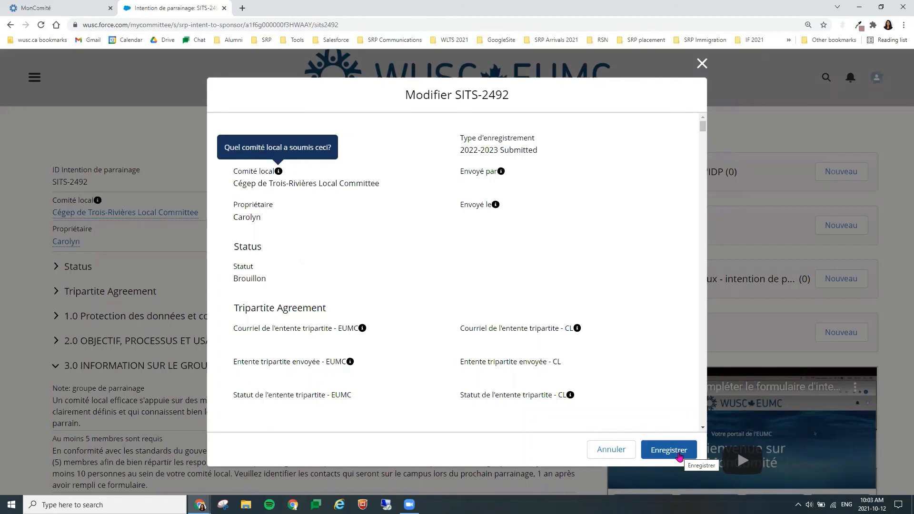
left_click_drag(233, 309, 335, 317)
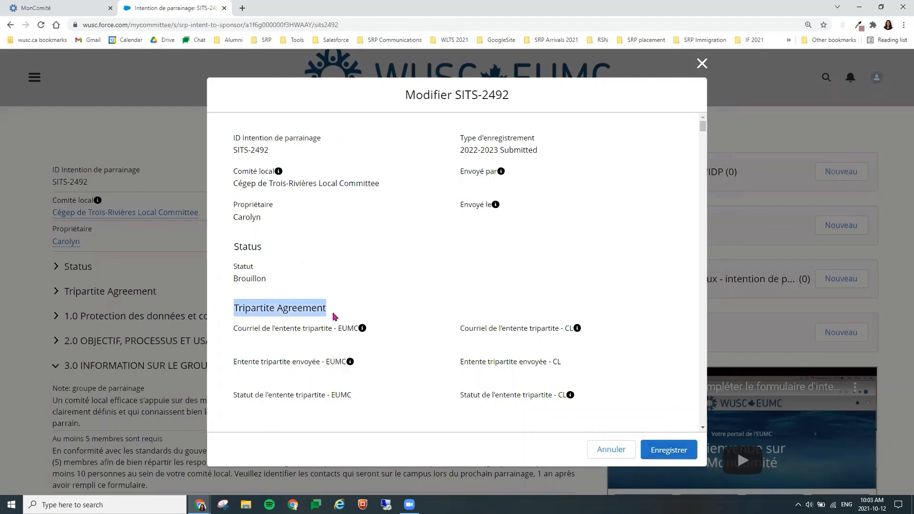
left_click(422, 383)
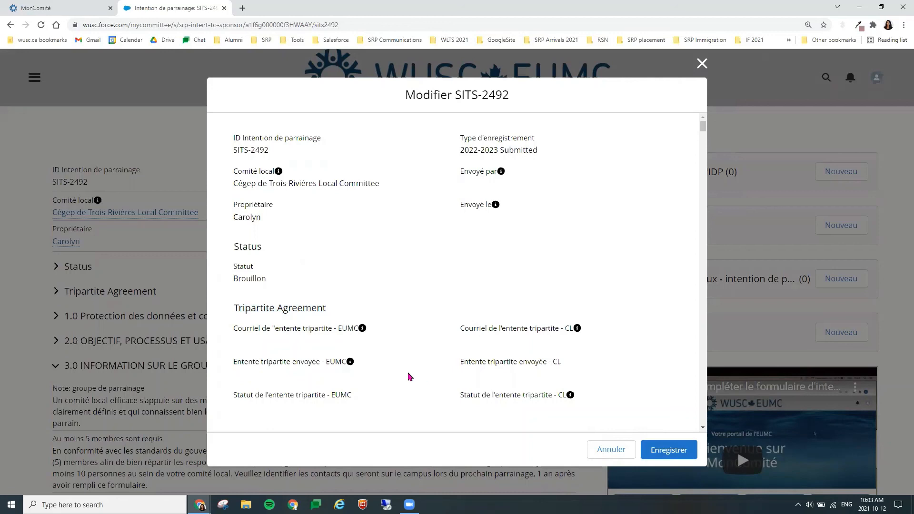